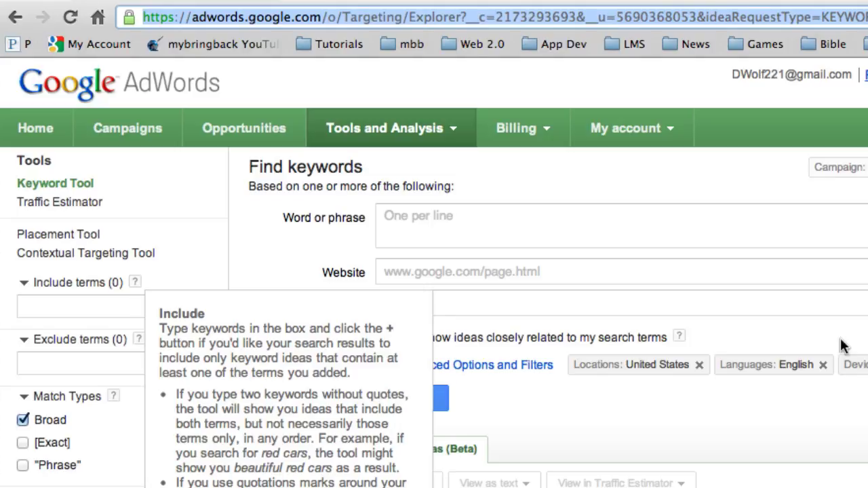
Switch to the WordPress Add New Post page and enter the title "mdfyaduf" and the HTML body text "dsjfakjdfoijcjvkasdjlf"
{"action": "left_click", "coordinate": [506, 239]}
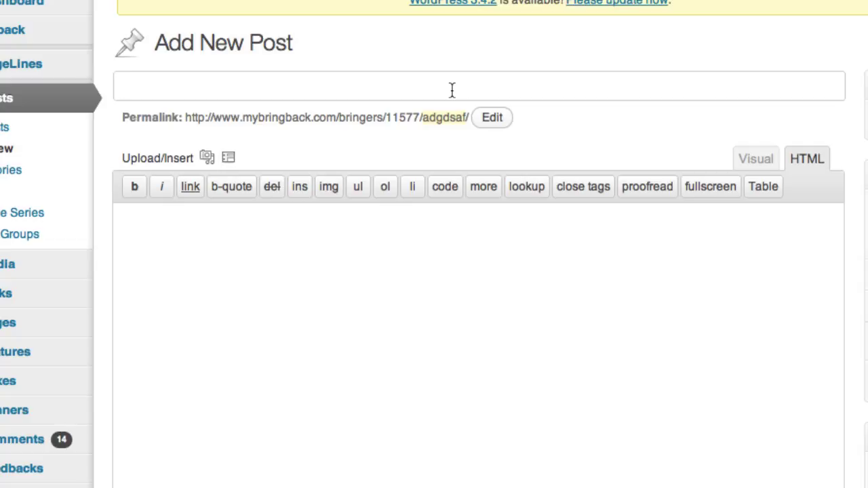
{"action": "type", "text": "m"}
{"action": "type", "text": "y"}
{"action": "key", "text": "BackSpace"}
{"action": "key", "text": "BackSpace"}
{"action": "type", "text": "my"}
{"action": "key", "text": "BackSpace"}
{"action": "key", "text": "BackSpace"}
{"action": "type", "text": "m"}
{"action": "key", "text": "BackSpace"}
{"action": "type", "text": "mdfyaduf"}
{"action": "key", "text": "Tab"}
{"action": "type", "text": "dsjfokjdfoijcjvkosdjlf"}
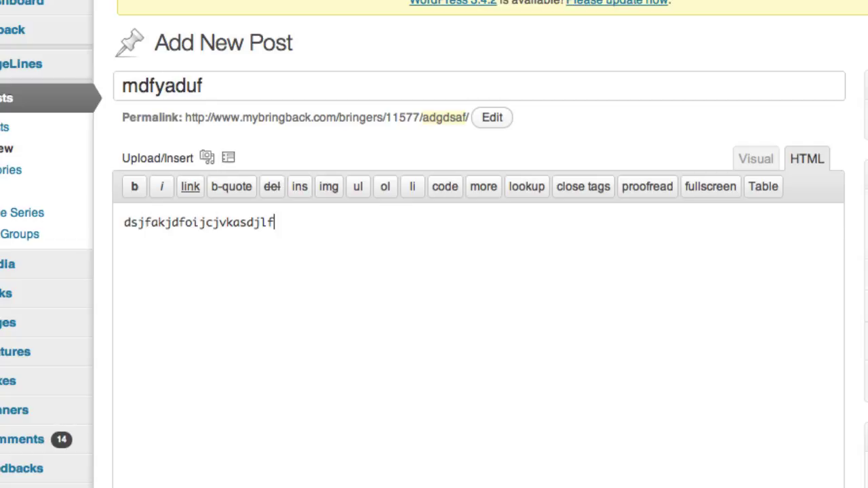
Enter "sdf" as a new tag for the post
{"action": "scroll", "coordinate": [475, 339], "scroll_direction": "down", "scroll_amount": 5}
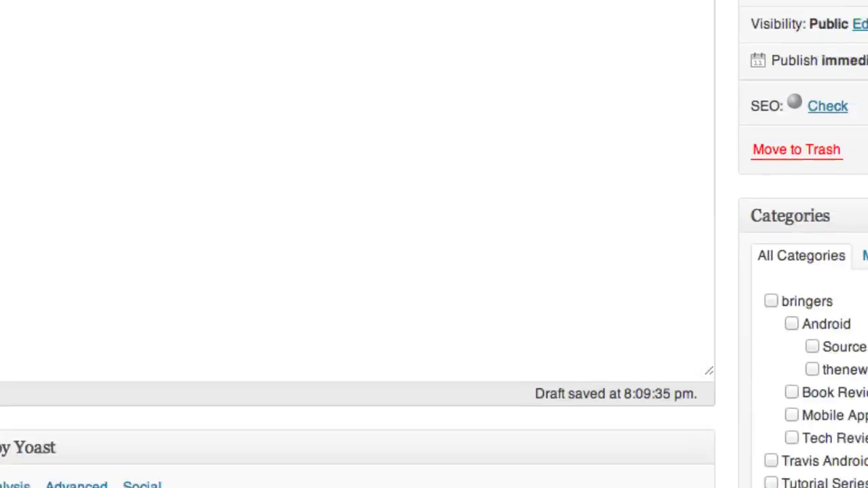
{"action": "left_click", "coordinate": [544, 227]}
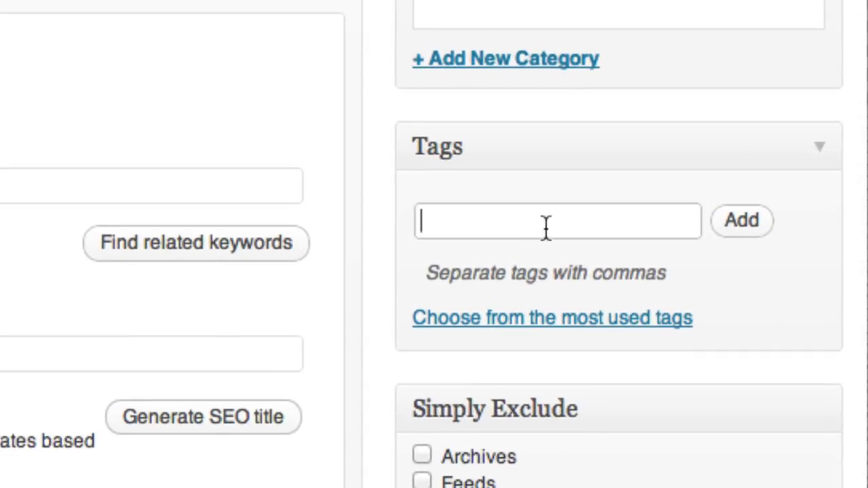
{"action": "type", "text": "sdf"}
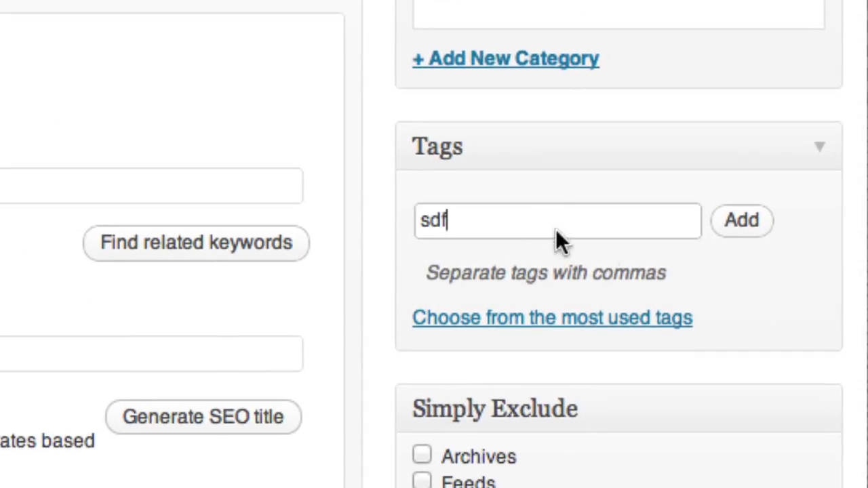
{"action": "left_click", "coordinate": [619, 225]}
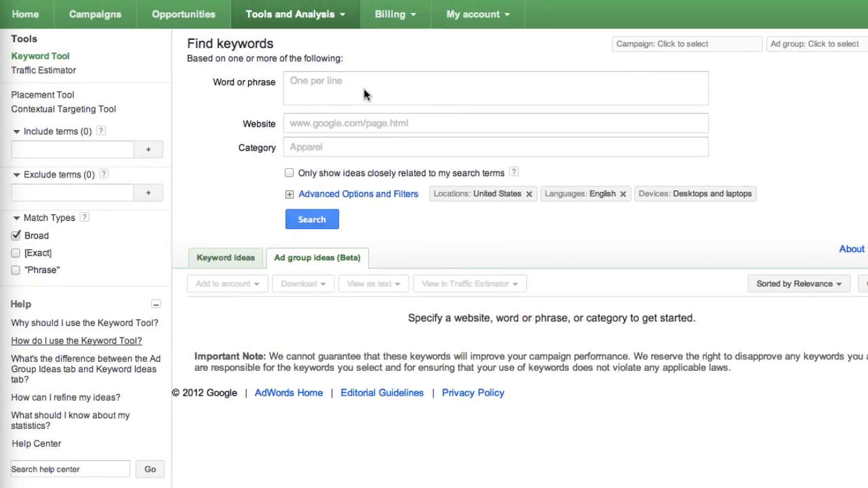
Search Google for "keyword tool" in a new browser tab and open the Google AdWords Keyword Tool result
{"action": "left_click", "coordinate": [332, 89]}
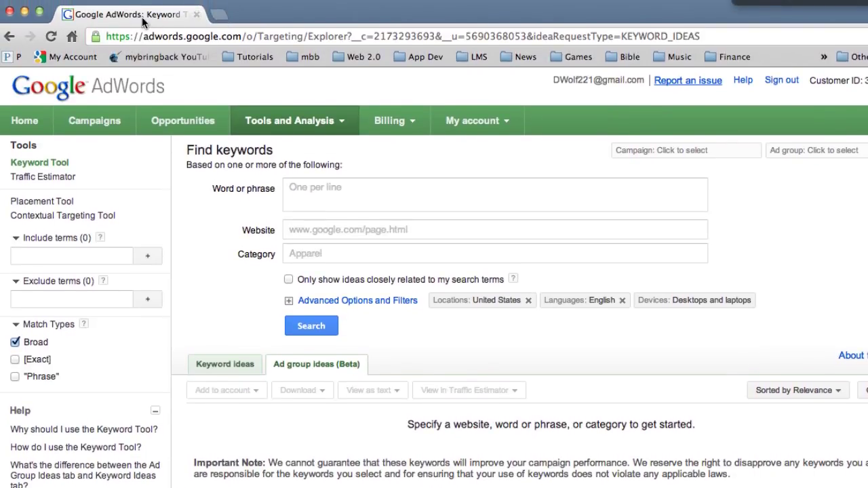
{"action": "left_click", "coordinate": [218, 14]}
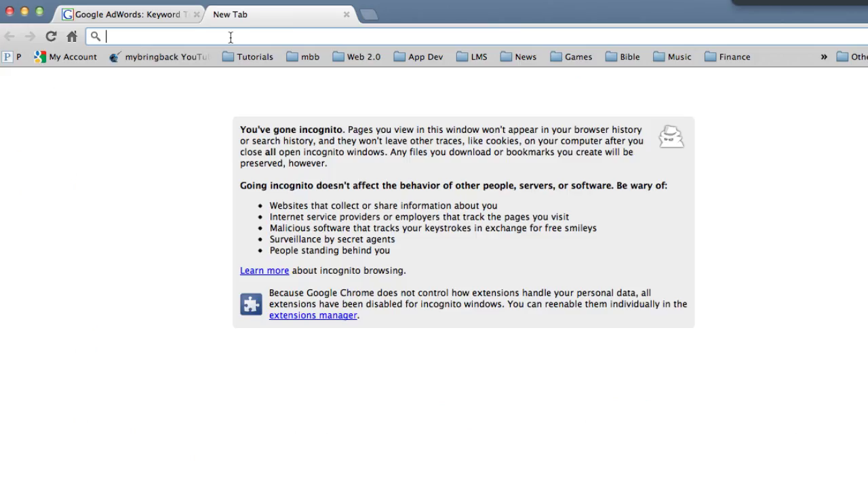
{"action": "type", "text": "keyword+tool&rlz=1C1CHFA_enUS487US488&sugexp=chrome,mod=10&sourceid=chrome&ie=UTF-8"}
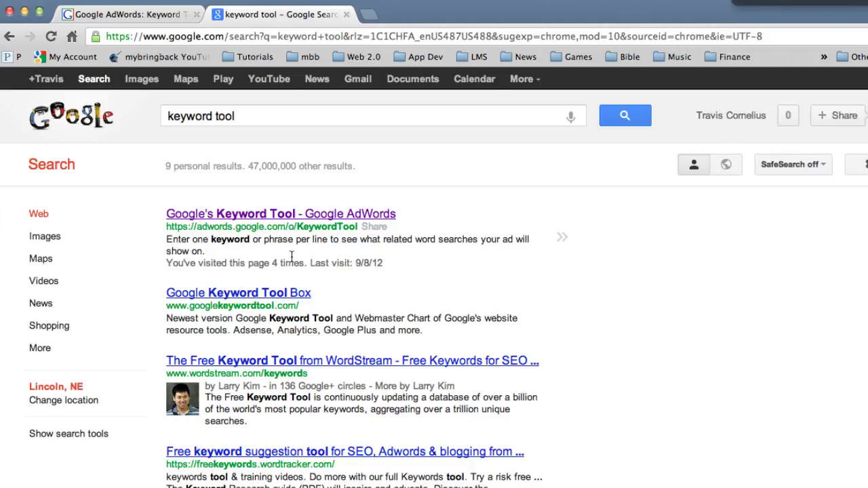
{"action": "left_click", "coordinate": [324, 219]}
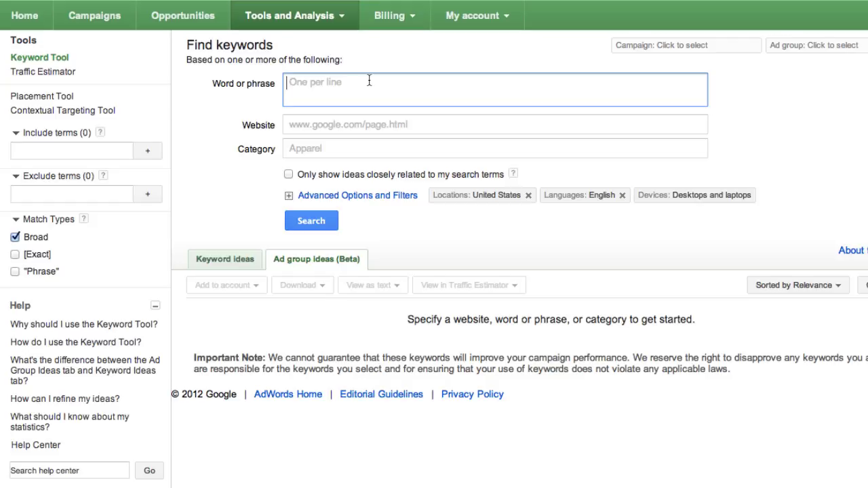
Search the Keyword Tool for the phrase "seo" and show the results as individual keyword ideas
{"action": "type", "text": "seo"}
{"action": "left_click", "coordinate": [320, 216]}
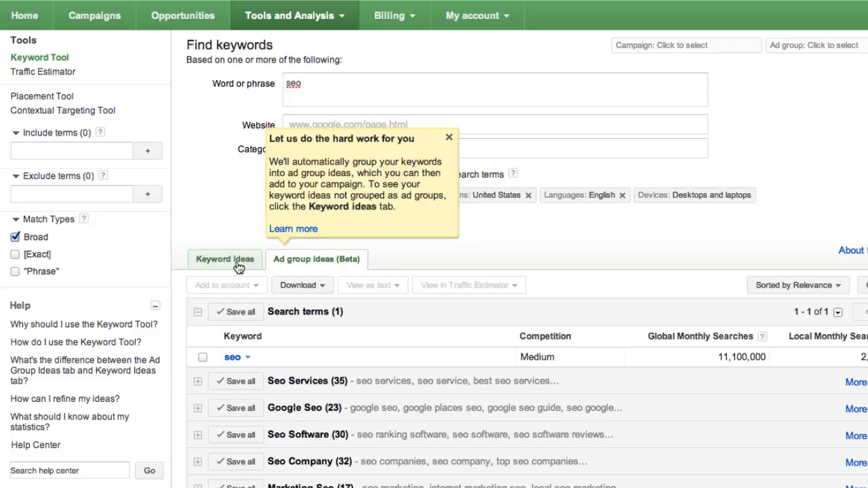
{"action": "left_click", "coordinate": [237, 267]}
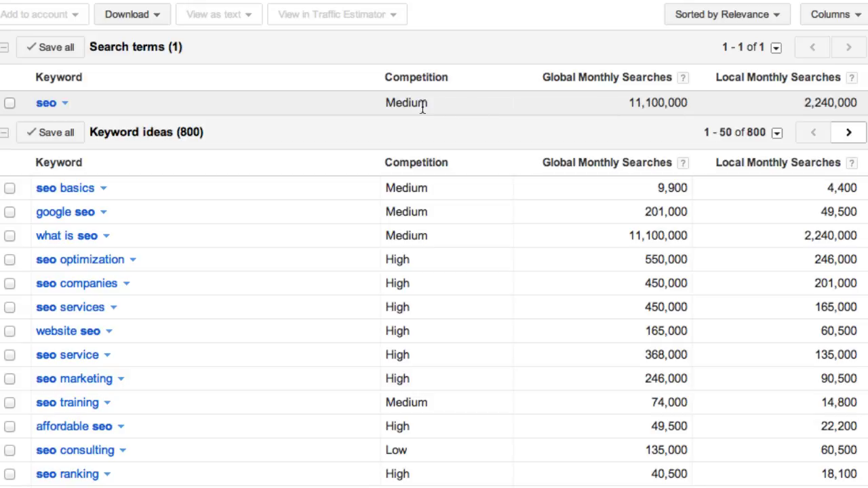
Examine the competition level and the global monthly searches of the search term "seo"
{"action": "mouse_move", "coordinate": [453, 103]}
{"action": "left_click_drag", "start_coordinate": [386, 102], "coordinate": [442, 102]}
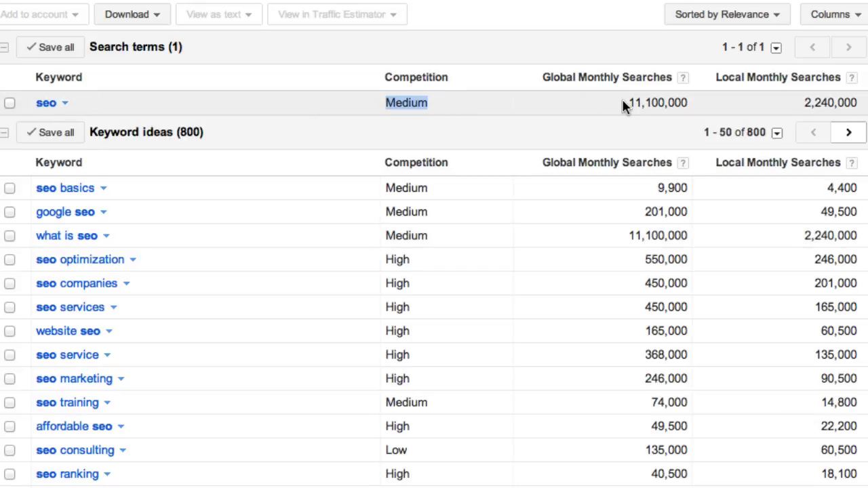
{"action": "left_click_drag", "start_coordinate": [625, 102], "coordinate": [689, 101]}
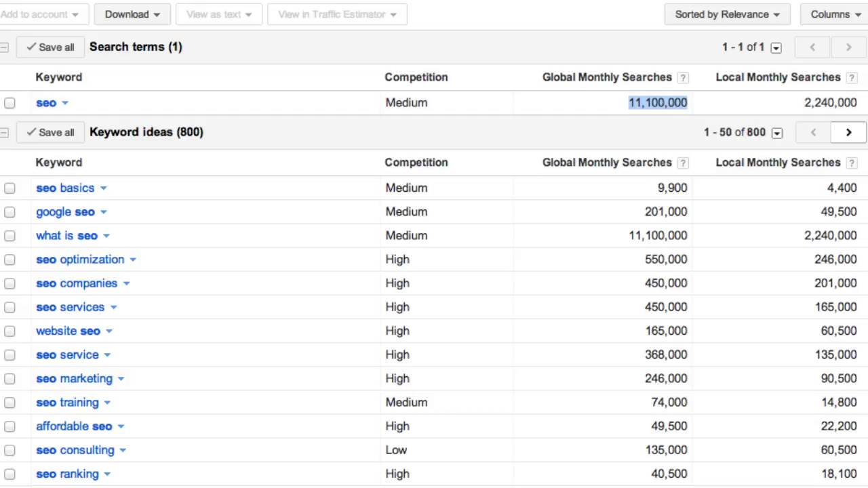
{"action": "left_click", "coordinate": [678, 103]}
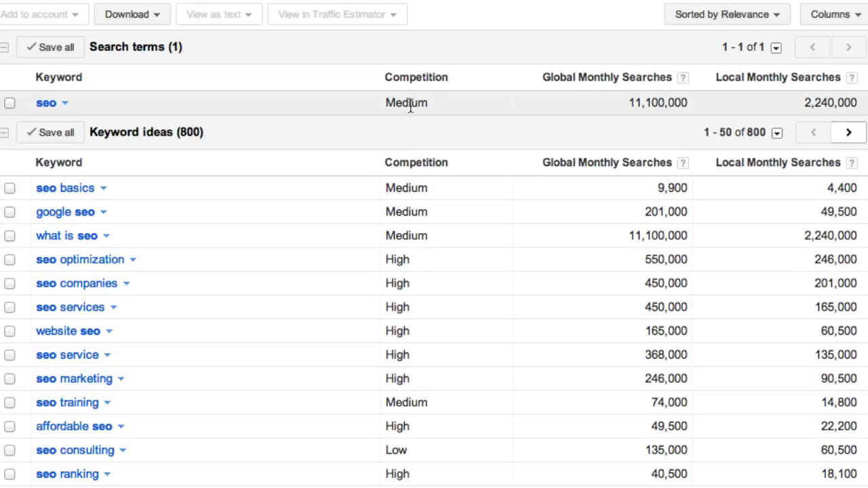
{"action": "mouse_move", "coordinate": [410, 107]}
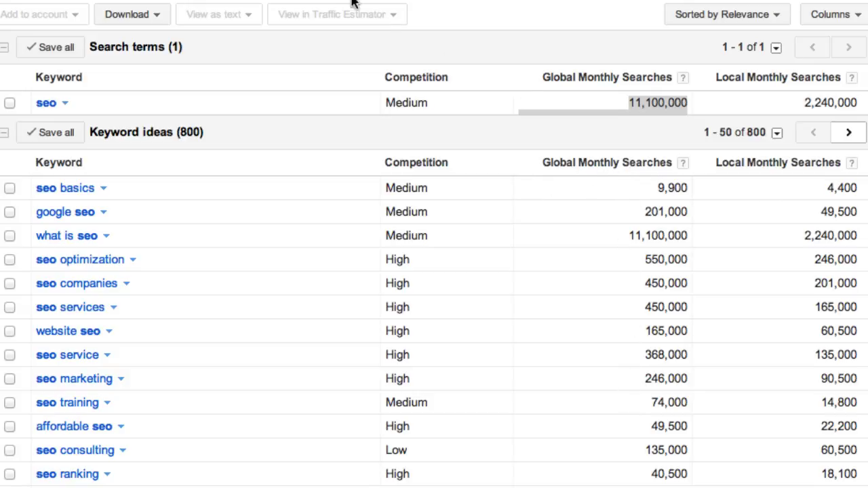
Expand the advanced options and filter the ideas to Global Monthly Searches >= 2000
{"action": "scroll", "coordinate": [567, 339], "scroll_direction": "up", "scroll_amount": 5}
{"action": "scroll", "coordinate": [445, 469], "scroll_direction": "up", "scroll_amount": 1}
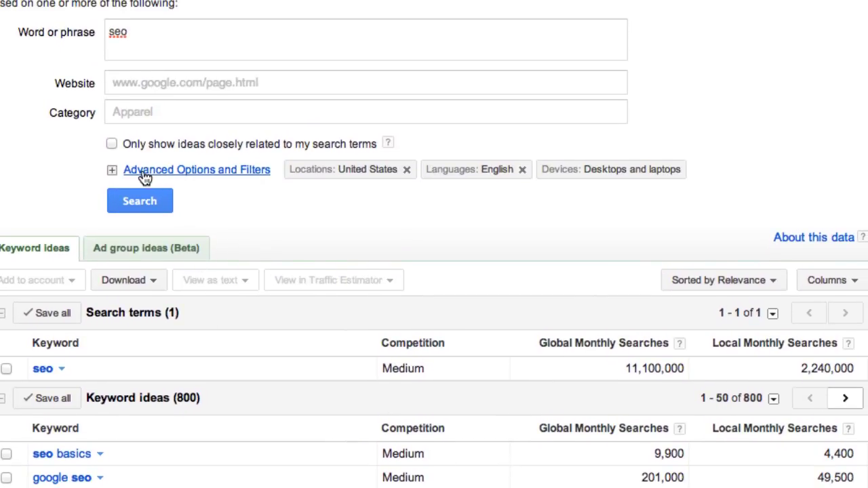
{"action": "left_click", "coordinate": [169, 171]}
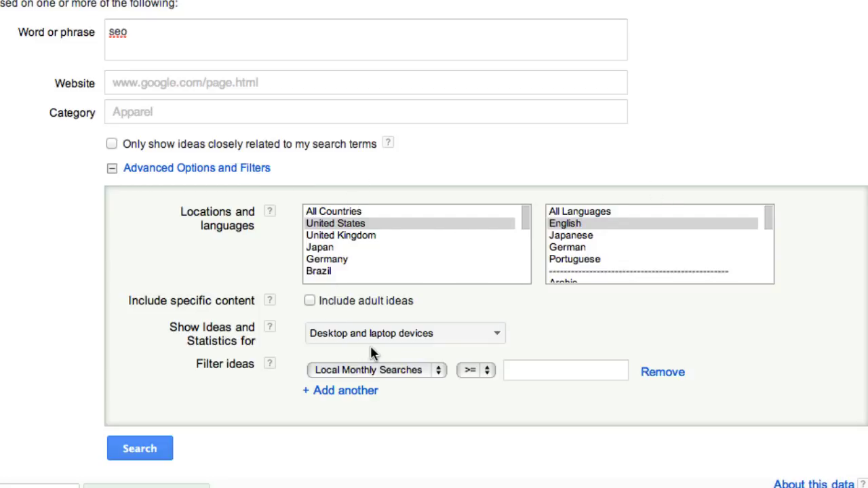
{"action": "left_click", "coordinate": [381, 370]}
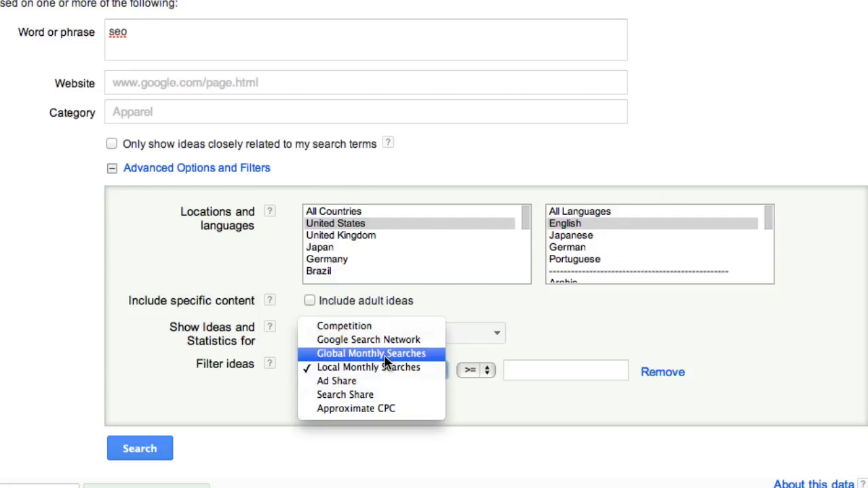
{"action": "left_click", "coordinate": [383, 354]}
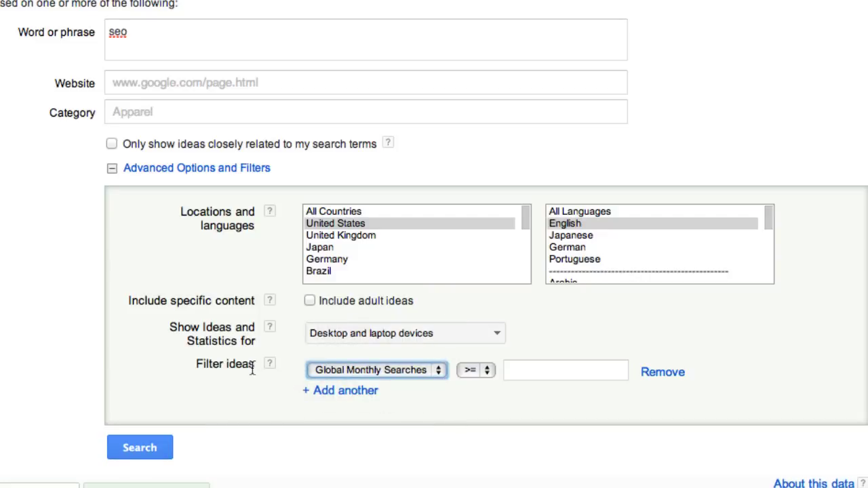
{"action": "left_click", "coordinate": [577, 370]}
{"action": "type", "text": "2000"}
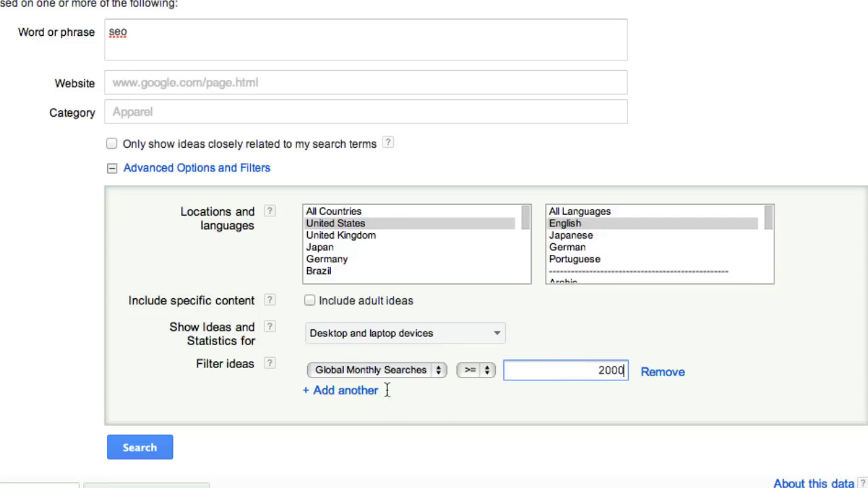
Add a second filter of Global Monthly Searches <= 50000 and run the keyword search again
{"action": "left_click", "coordinate": [351, 393]}
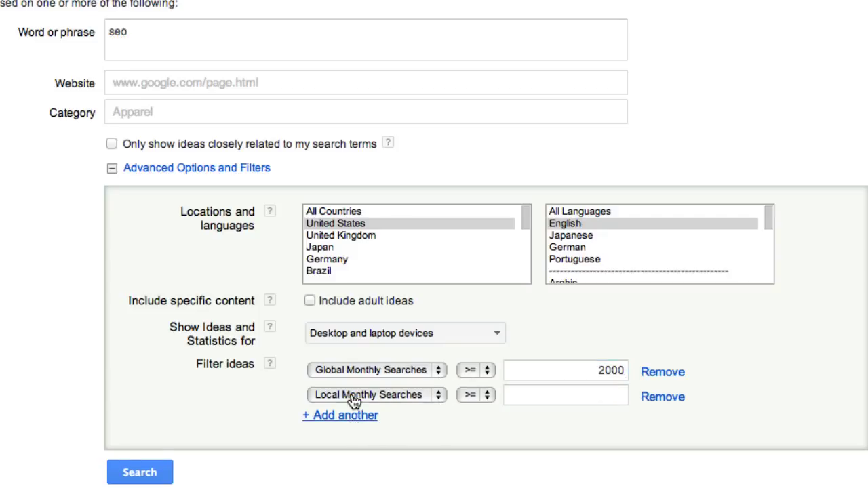
{"action": "left_click", "coordinate": [359, 396]}
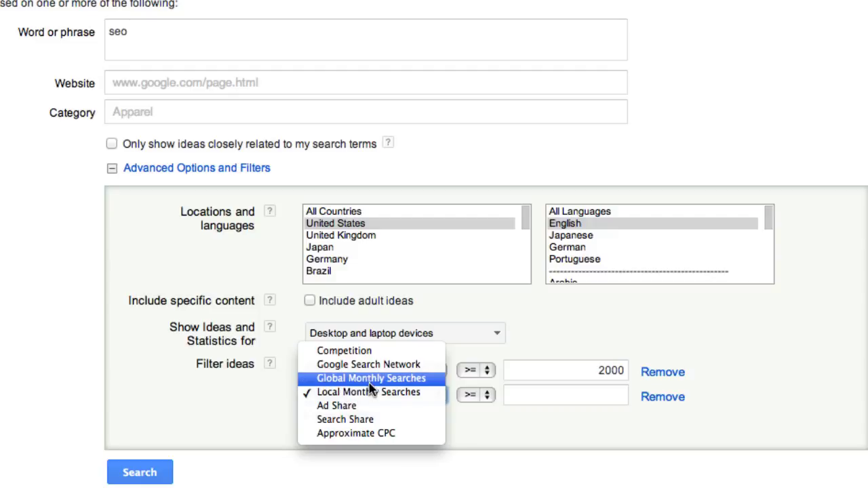
{"action": "left_click", "coordinate": [370, 379]}
{"action": "left_click", "coordinate": [487, 398]}
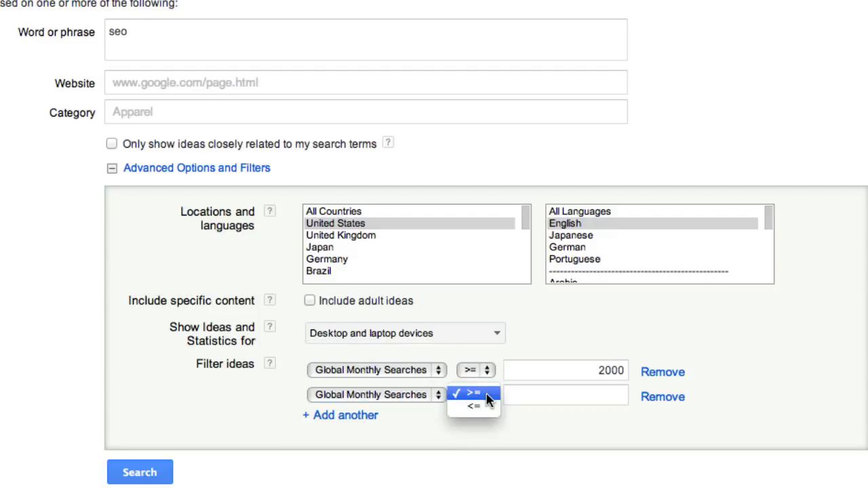
{"action": "left_click", "coordinate": [473, 410]}
{"action": "left_click", "coordinate": [589, 394]}
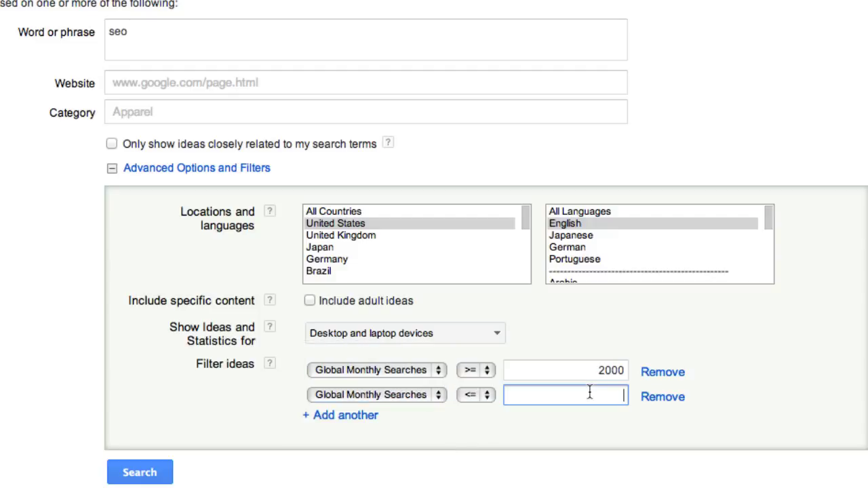
{"action": "type", "text": "50000"}
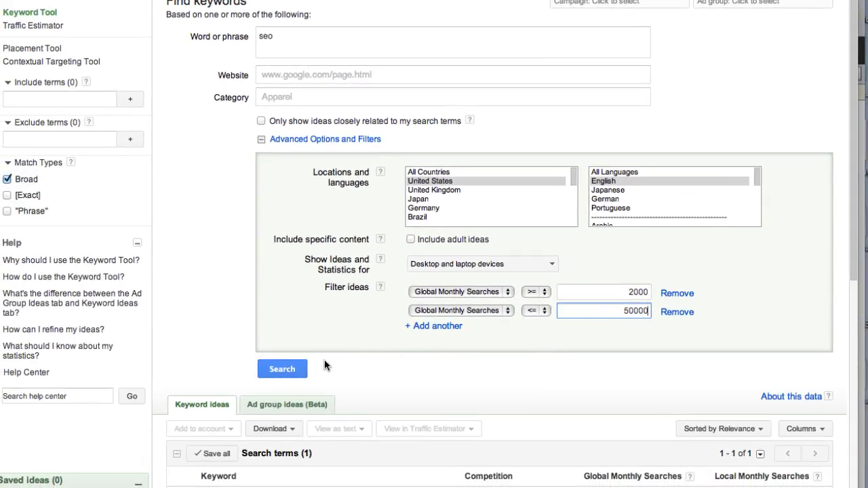
{"action": "left_click", "coordinate": [294, 367]}
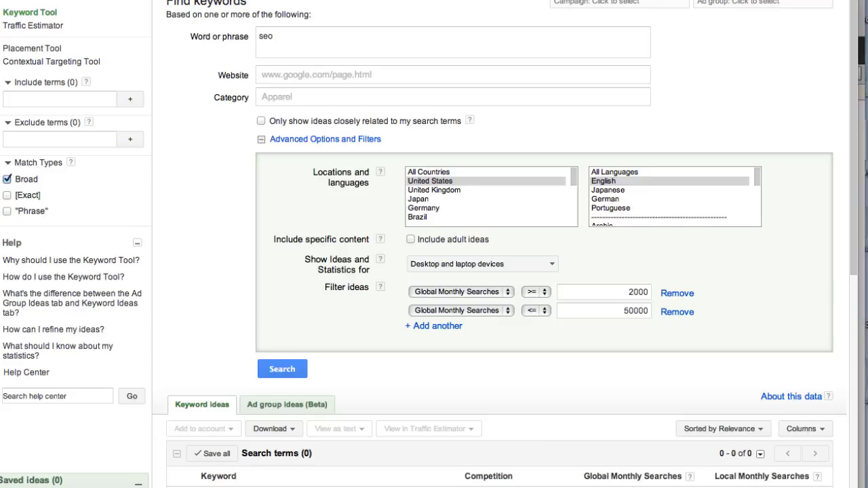
Expand the search phrases to "seo tutorials", "seo", "seo tricks", "seo tips" and "seo training", one per line
{"action": "left_click", "coordinate": [328, 33]}
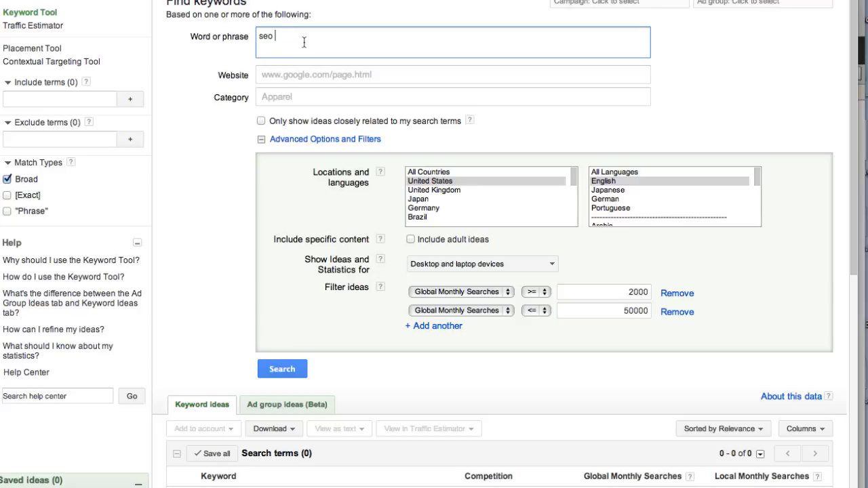
{"action": "type", "text": "tutorials"}
{"action": "key", "text": "Return"}
{"action": "type", "text": "seo"}
{"action": "key", "text": "Return"}
{"action": "type", "text": "seo"}
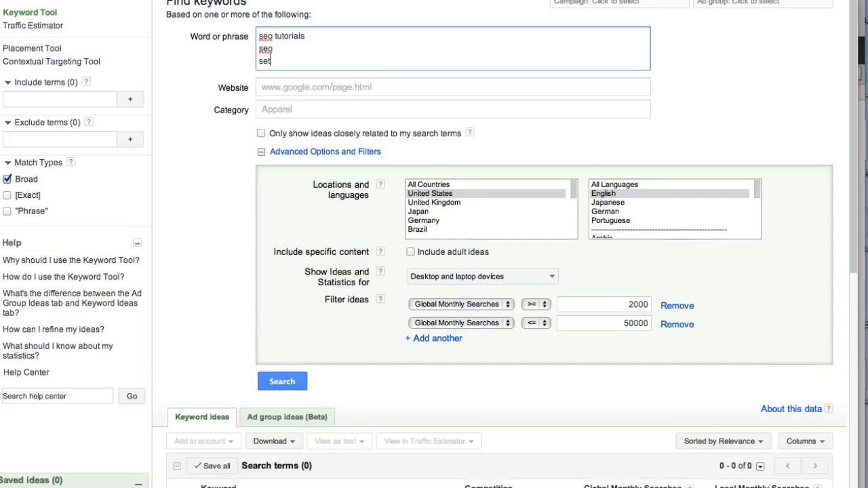
{"action": "type", "text": " tricks"}
{"action": "key", "text": "Return"}
{"action": "type", "text": "seo tips"}
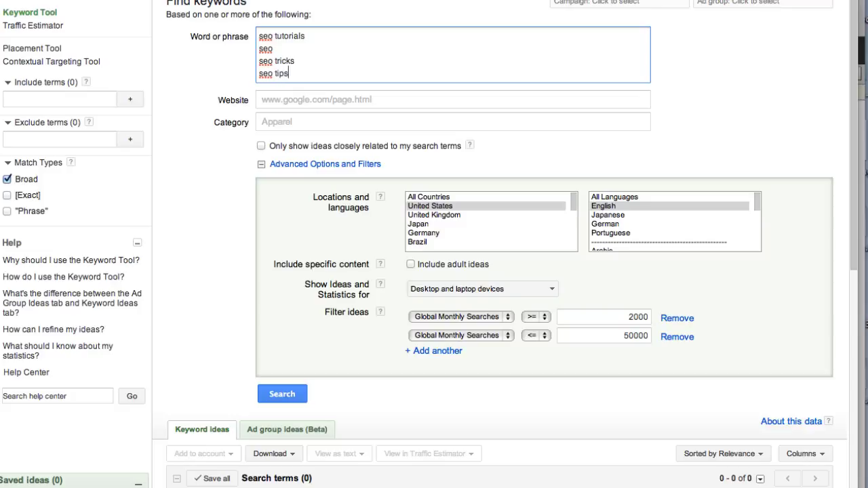
{"action": "key", "text": "Return"}
{"action": "type", "text": "seo"}
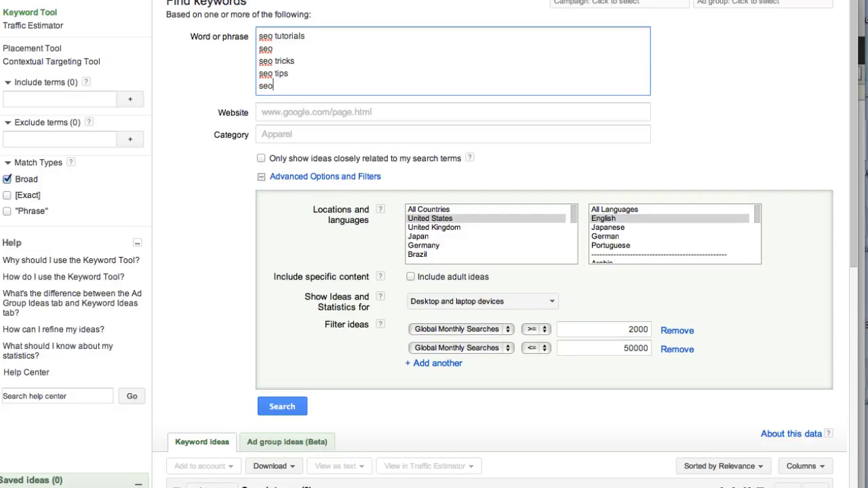
{"action": "type", "text": " training"}
{"action": "key", "text": "Return"}
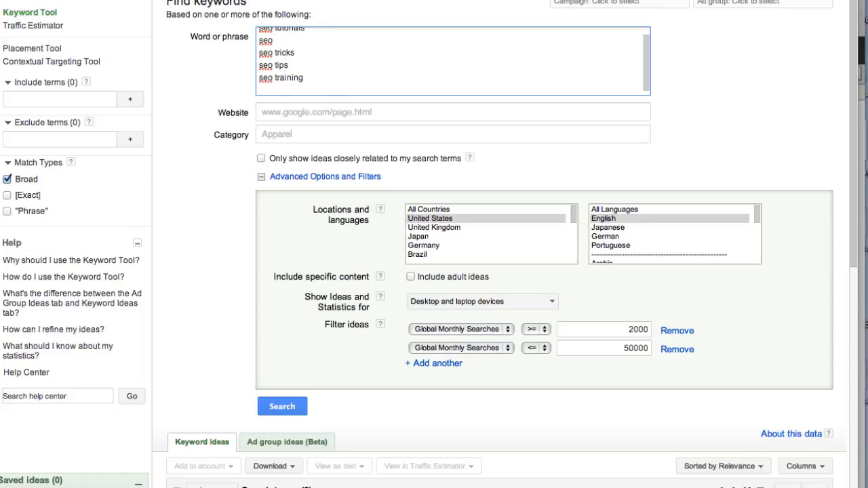
Add the phrases "how to get website traffic" and "optimize website" to the list and run the keyword search
{"action": "type", "text": "how to get webst"}
{"action": "key", "text": "BackSpace"}
{"action": "type", "text": "ite traffic"}
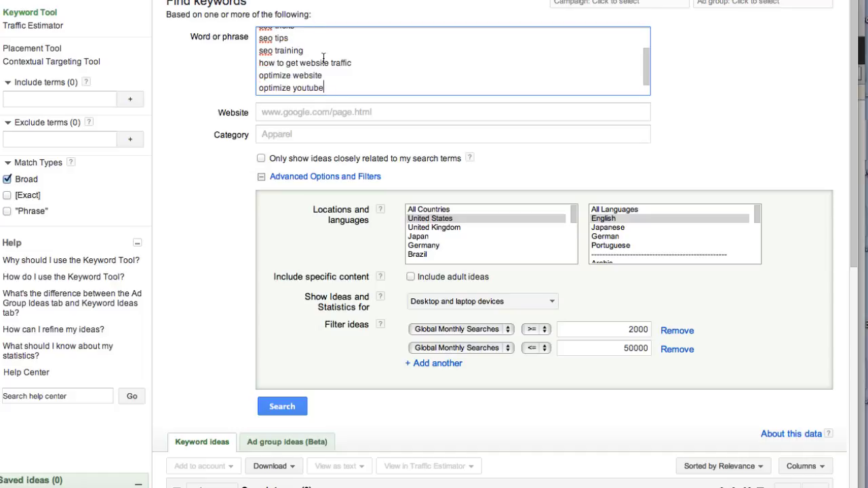
{"action": "key", "text": "ctrl+z"}
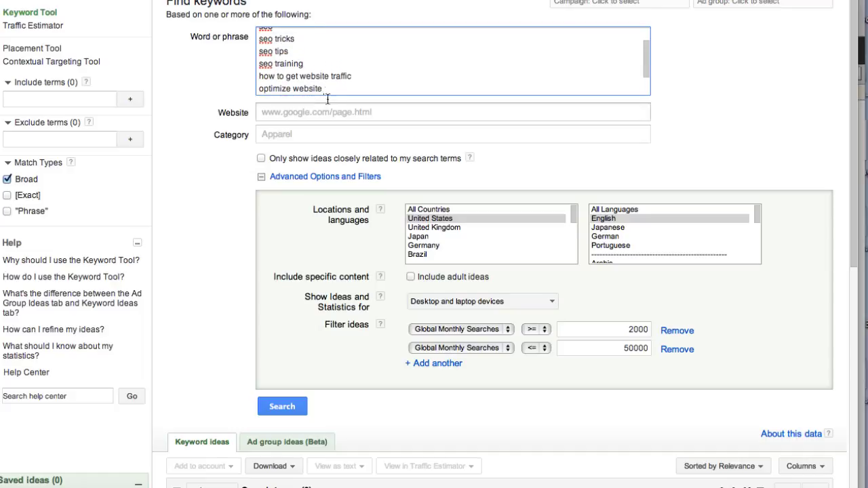
{"action": "left_click", "coordinate": [284, 407]}
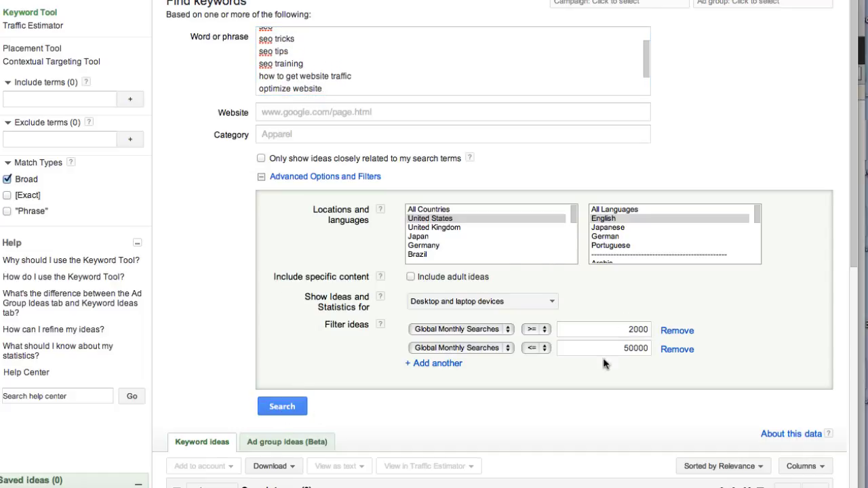
Switch the keyword match types from Broad to [Exact] and "Phrase" and check the global monthly searches for "seo tips"
{"action": "scroll", "coordinate": [614, 305], "scroll_direction": "down", "scroll_amount": 2}
{"action": "scroll", "coordinate": [612, 271], "scroll_direction": "down", "scroll_amount": 2}
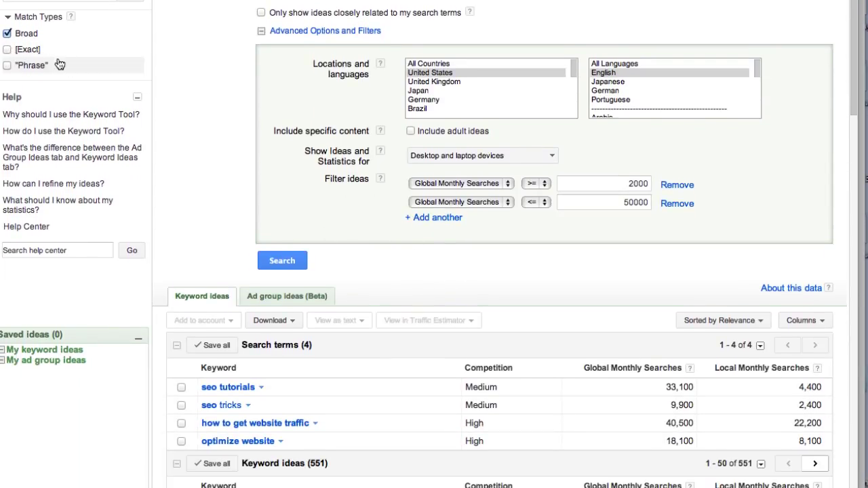
{"action": "left_click", "coordinate": [8, 34]}
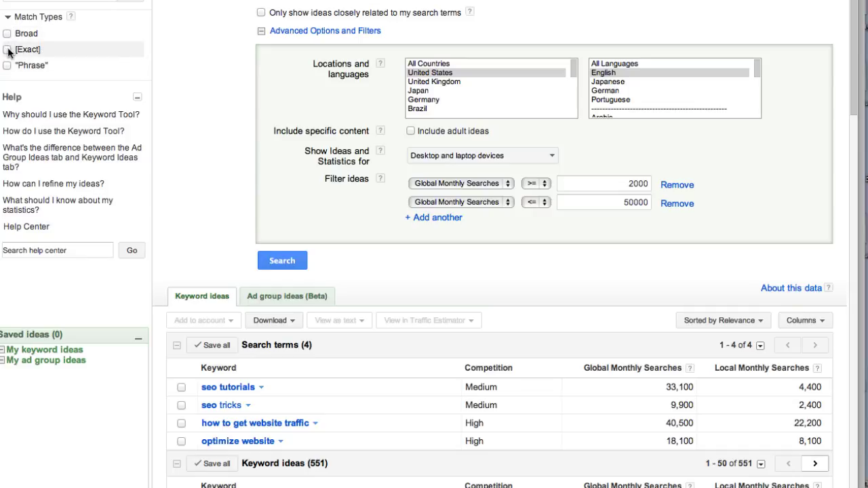
{"action": "left_click", "coordinate": [7, 50]}
{"action": "left_click", "coordinate": [7, 65]}
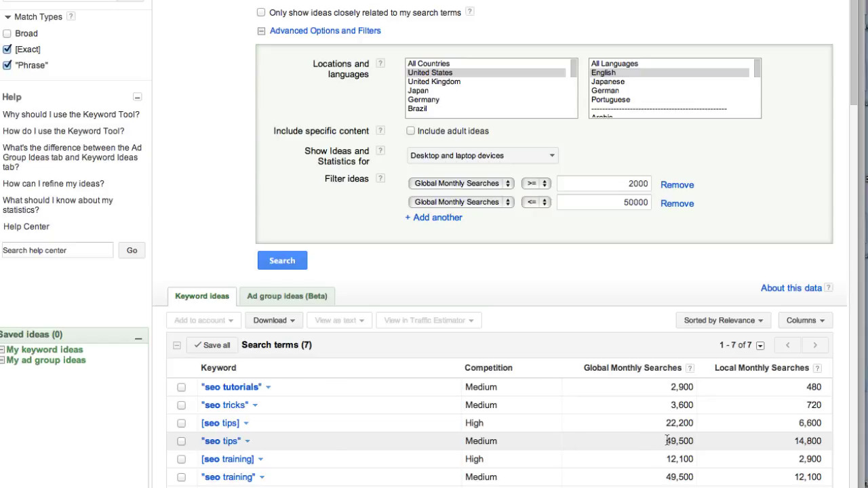
{"action": "left_click_drag", "start_coordinate": [664, 441], "coordinate": [691, 440]}
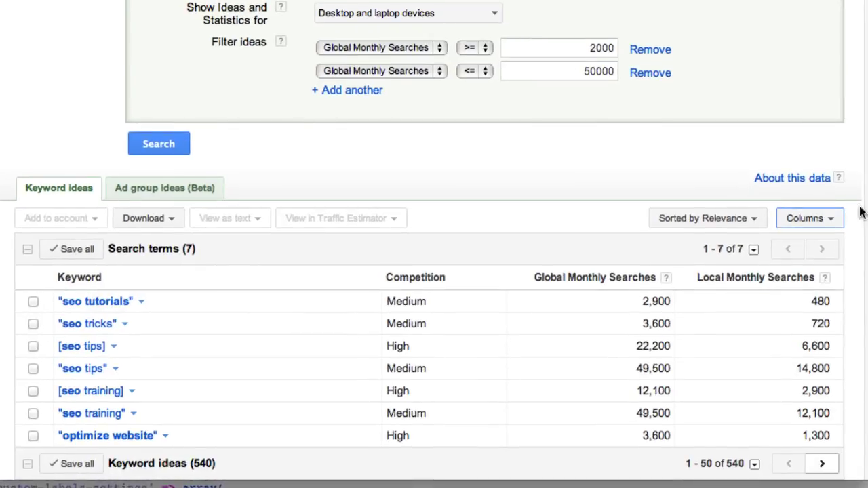
Add the Approximate CPC (Search) column to the results and check the competition and CPC of "seo training"
{"action": "left_click", "coordinate": [814, 318]}
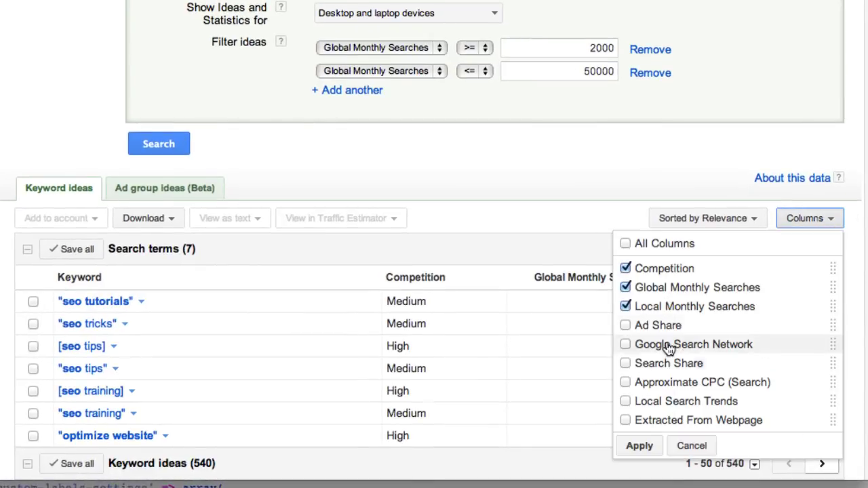
{"action": "left_click", "coordinate": [636, 383]}
{"action": "left_click", "coordinate": [638, 445]}
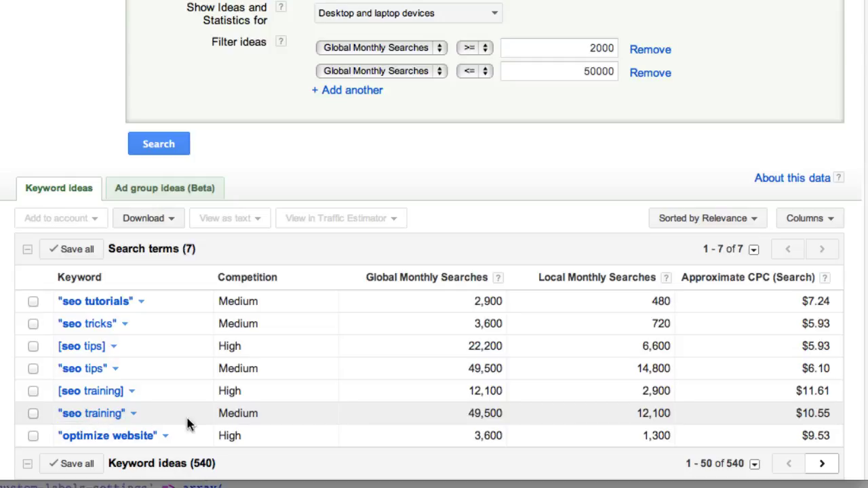
{"action": "left_click_drag", "start_coordinate": [227, 413], "coordinate": [281, 413]}
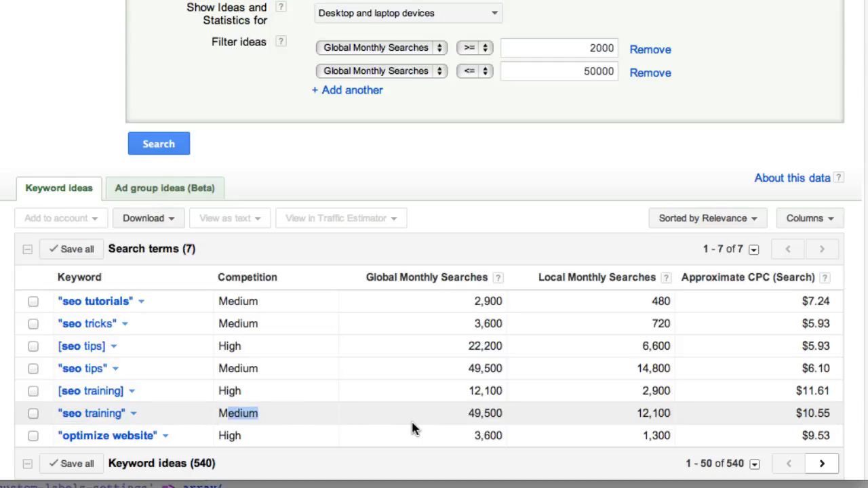
{"action": "left_click_drag", "start_coordinate": [804, 414], "coordinate": [834, 414]}
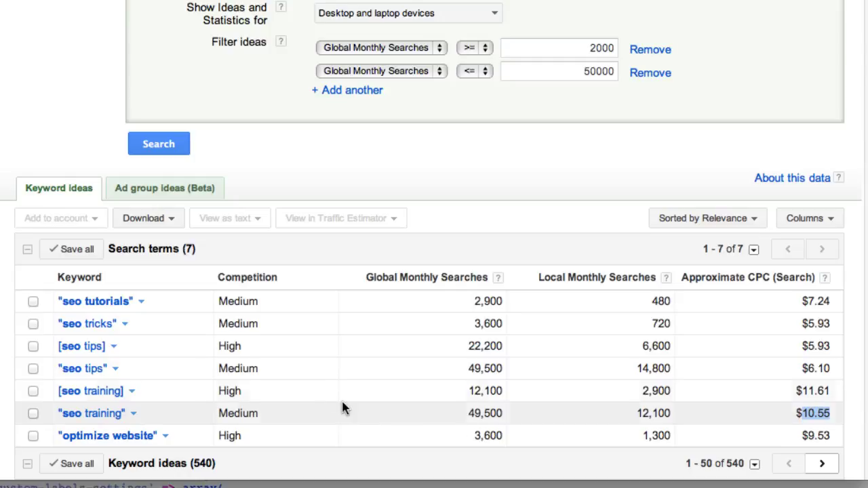
Sort the keyword ideas by Competition in ascending order
{"action": "scroll", "coordinate": [391, 180], "scroll_direction": "down", "scroll_amount": 5}
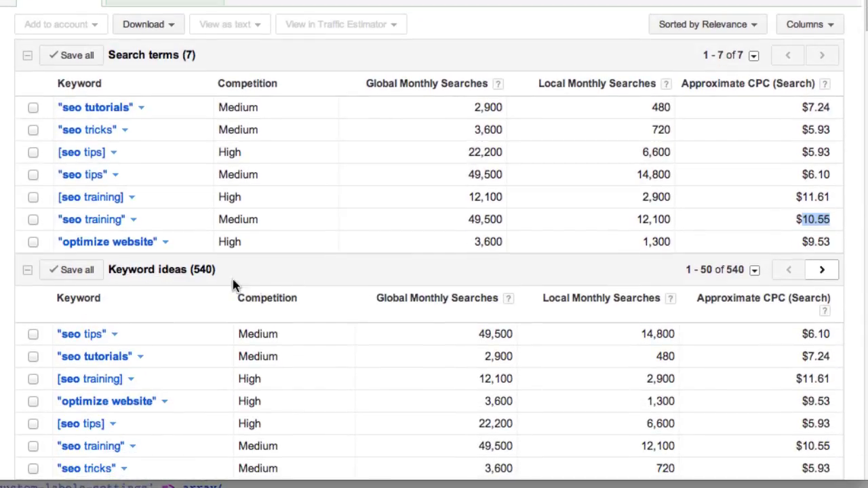
{"action": "left_click", "coordinate": [285, 302]}
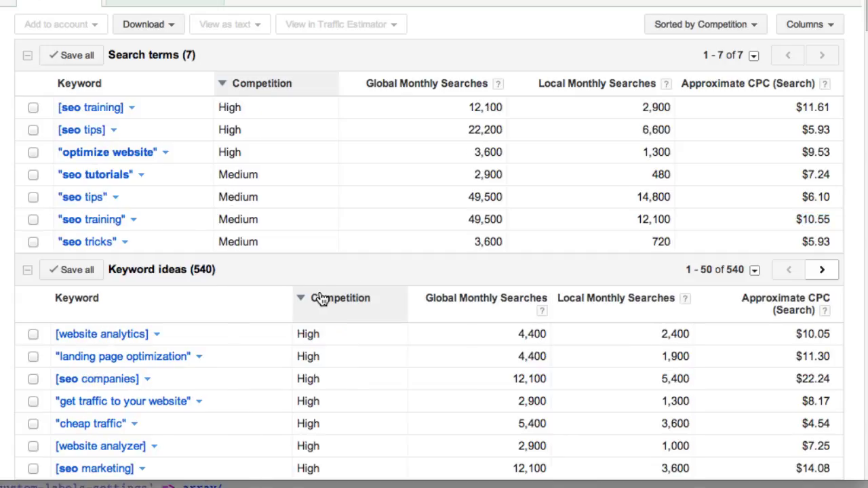
{"action": "left_click", "coordinate": [311, 304]}
{"action": "left_click", "coordinate": [356, 302]}
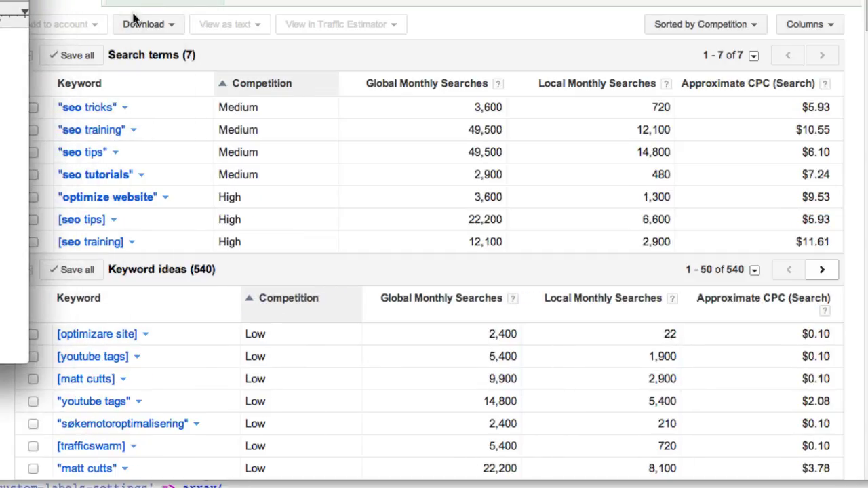
{"action": "scroll", "coordinate": [176, 54], "scroll_direction": "down", "scroll_amount": 5}
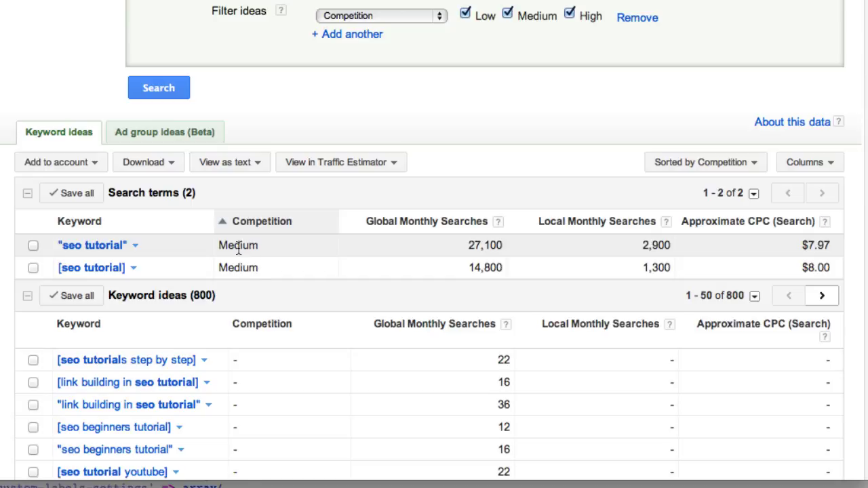
Run keyword searches for "seo tutorials" and "seo tutorial" and compare their competition and global monthly searches
{"action": "mouse_move", "coordinate": [238, 249]}
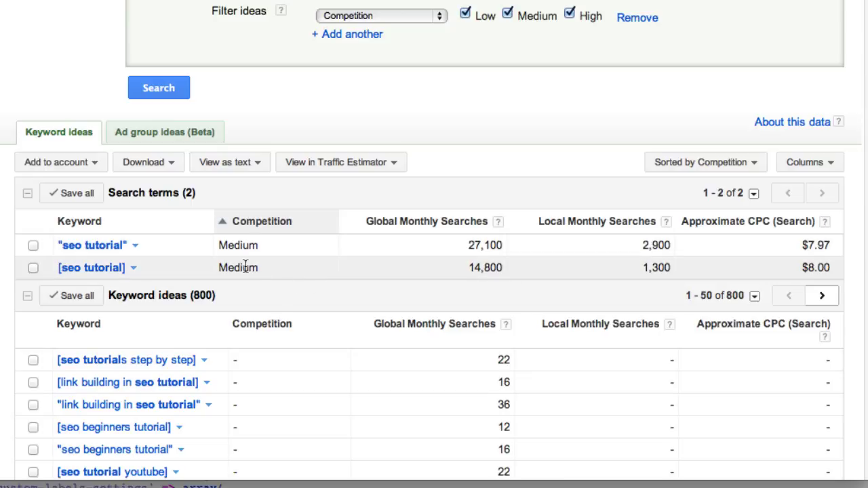
{"action": "mouse_move", "coordinate": [246, 267]}
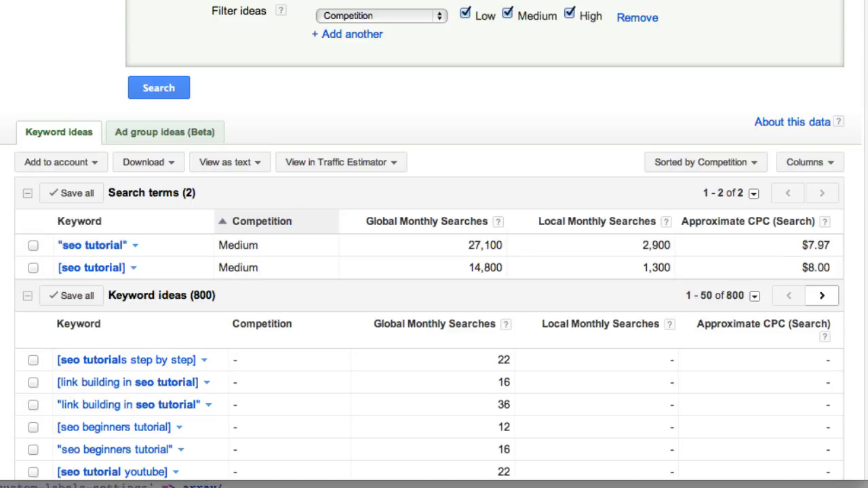
{"action": "left_click", "coordinate": [173, 91]}
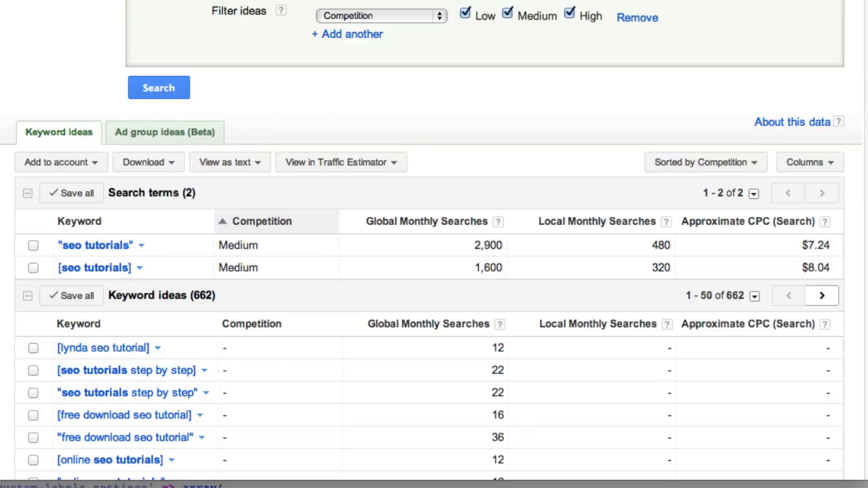
{"action": "scroll", "coordinate": [430, 240], "scroll_direction": "up", "scroll_amount": 1}
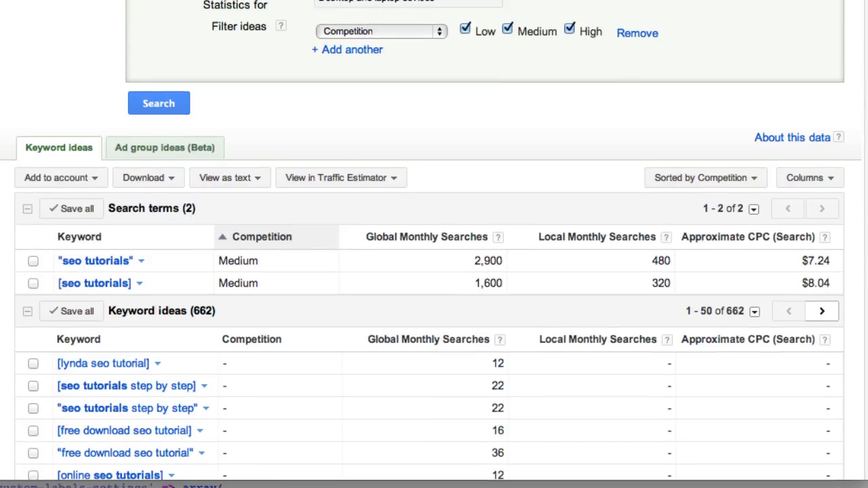
{"action": "left_click", "coordinate": [170, 102]}
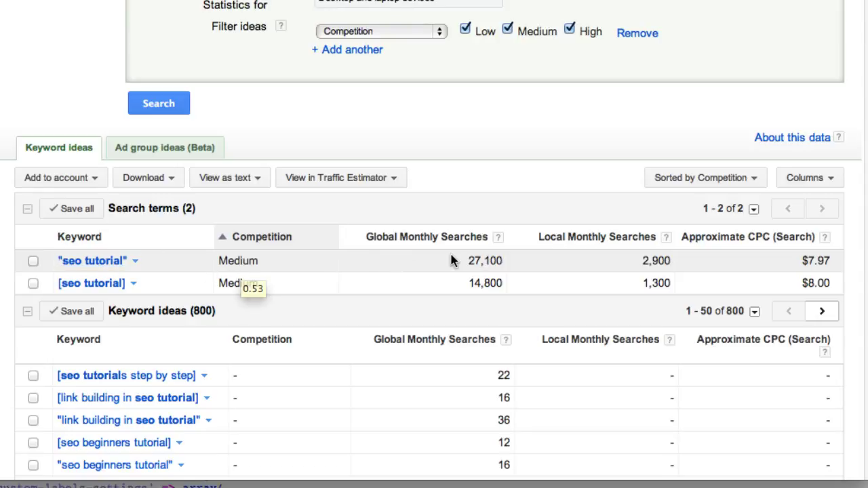
{"action": "left_click_drag", "start_coordinate": [465, 260], "coordinate": [504, 262]}
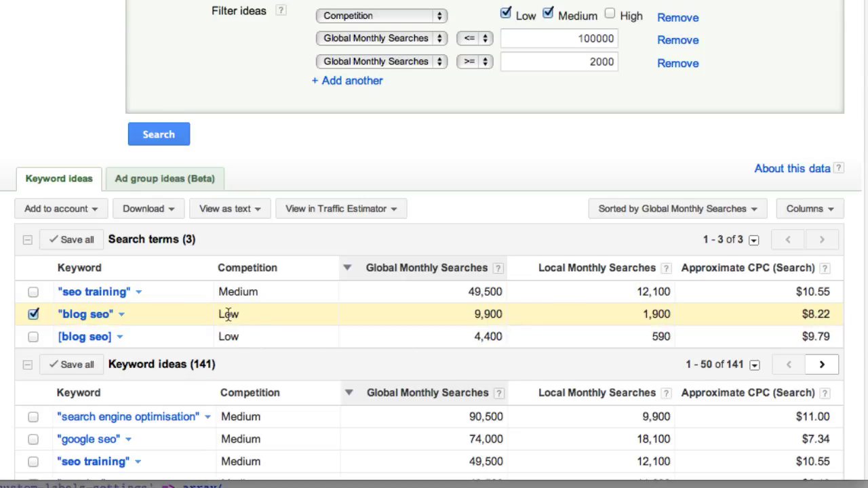
Check the competition of "blog seo" and the competition and global monthly searches of [google keywords tool]
{"action": "mouse_move", "coordinate": [228, 315]}
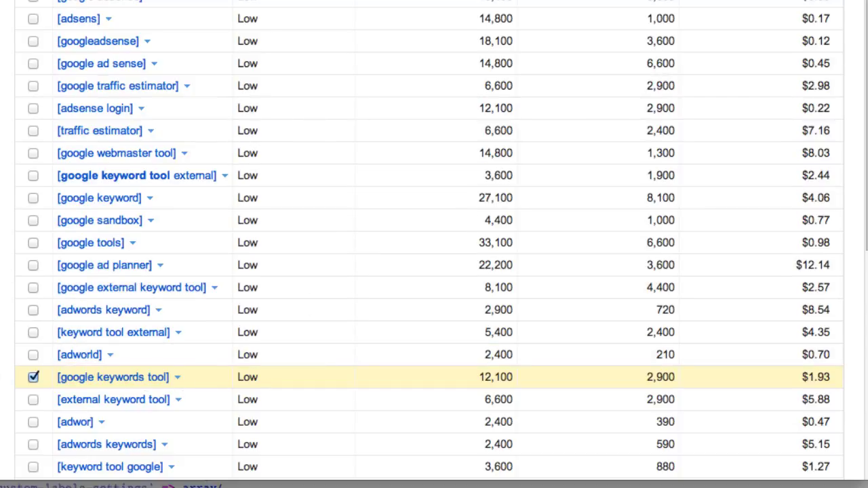
{"action": "scroll", "coordinate": [80, 385], "scroll_direction": "down", "scroll_amount": 2}
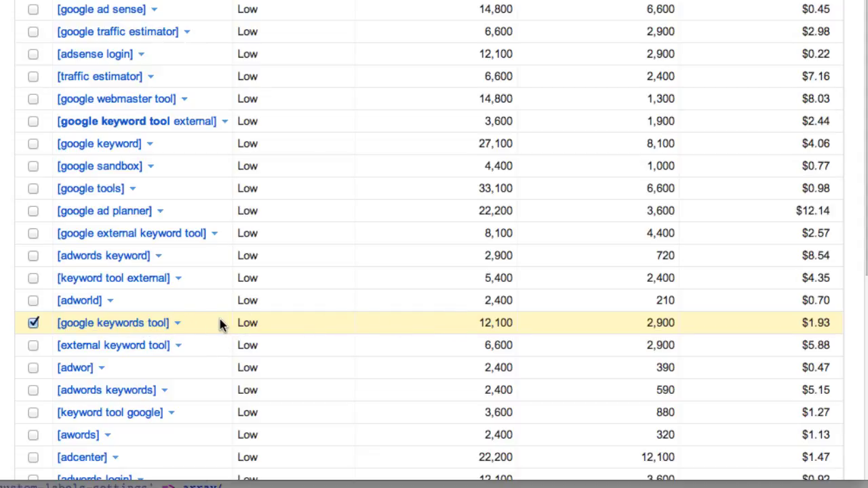
{"action": "mouse_move", "coordinate": [248, 320]}
{"action": "left_click_drag", "start_coordinate": [474, 320], "coordinate": [514, 322]}
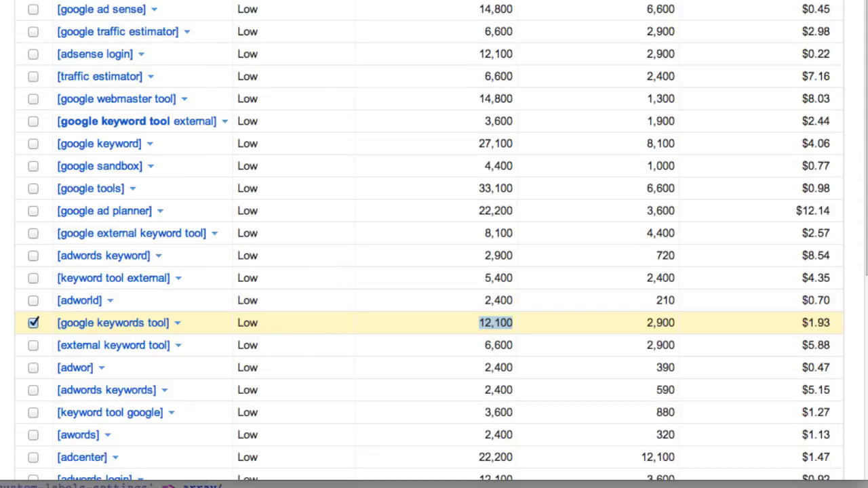
Switch to the WordPress new post page and enter the title "Optimize SEO Tutorial - How to Use Google Keywords Tool"
{"action": "key", "text": "super+Tab"}
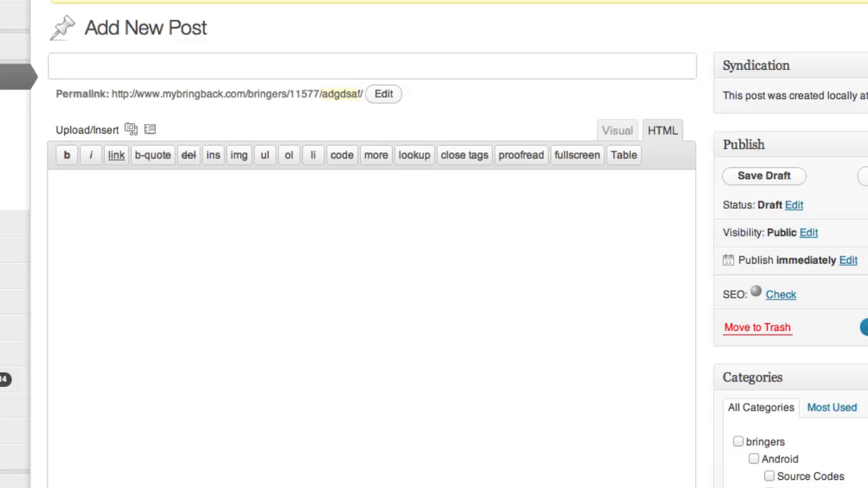
{"action": "type", "text": "Optimize SEO"}
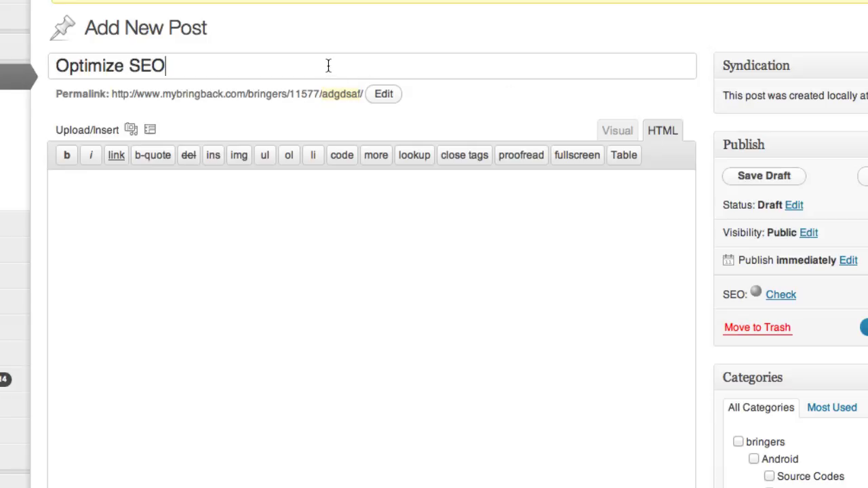
{"action": "type", "text": "Tutorial - H"}
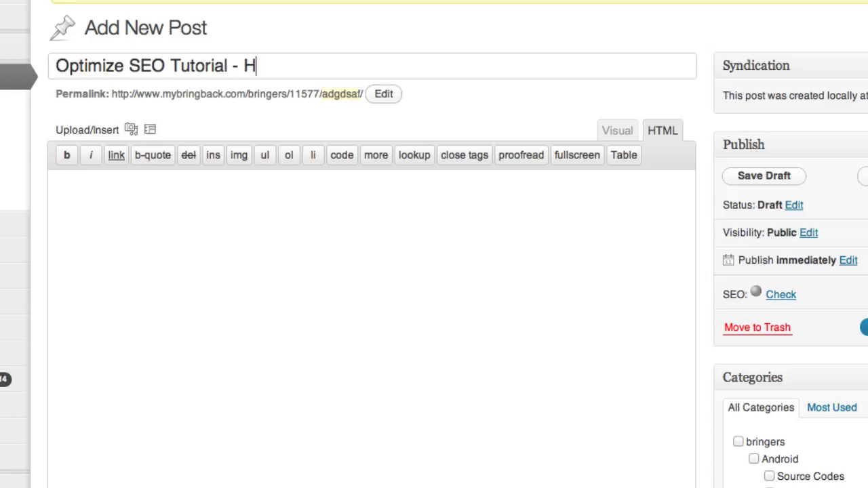
{"action": "type", "text": "ow to B"}
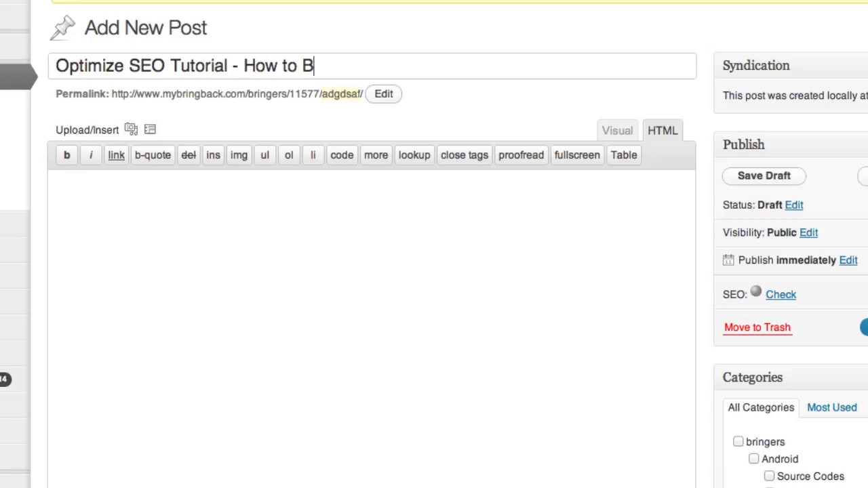
{"action": "key", "text": "BackSpace"}
{"action": "type", "text": "Use Google Keywords Tool"}
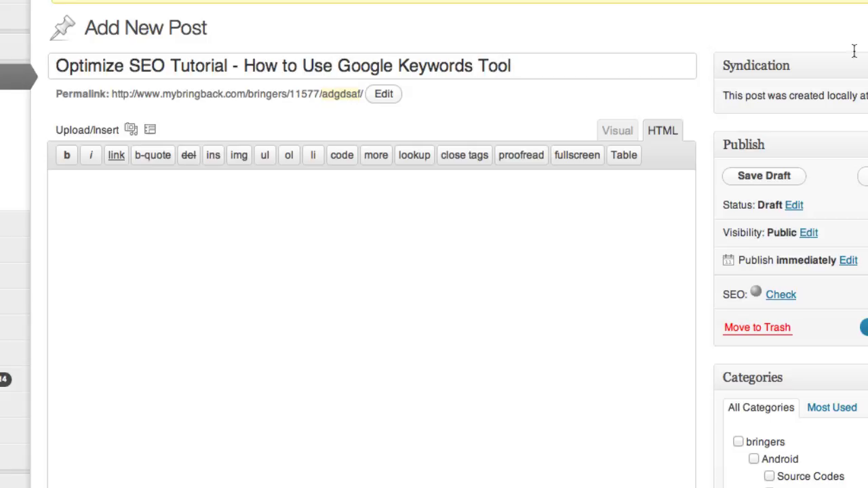
Insert the word "Blog" before "SEO" in the post title
{"action": "left_click_drag", "start_coordinate": [465, 66], "coordinate": [472, 68]}
{"action": "left_click", "coordinate": [490, 66]}
{"action": "left_click_drag", "start_coordinate": [427, 66], "coordinate": [474, 66]}
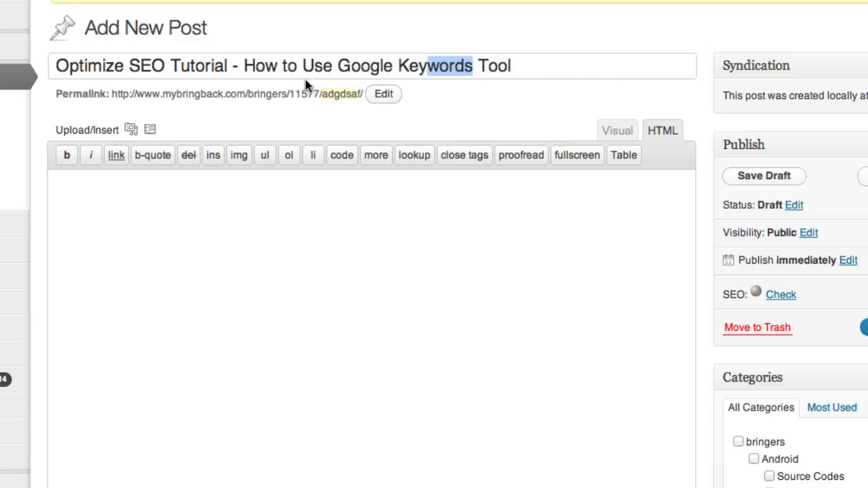
{"action": "key", "text": "alt+Left"}
{"action": "key", "text": "alt+Left"}
{"action": "key", "text": "alt+Left"}
{"action": "key", "text": "alt+Left"}
{"action": "key", "text": "alt+Left"}
{"action": "key", "text": "alt+Left"}
{"action": "key", "text": "alt+Left"}
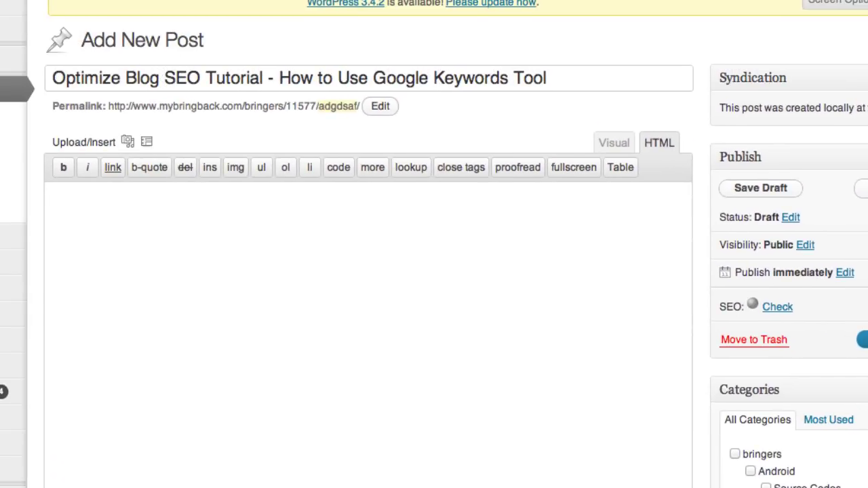
Add the number 2 after "Tutorial" in the post title
{"action": "left_click", "coordinate": [629, 79]}
{"action": "left_click", "coordinate": [267, 78]}
{"action": "type", "text": "2"}
{"action": "key", "text": "Tab"}
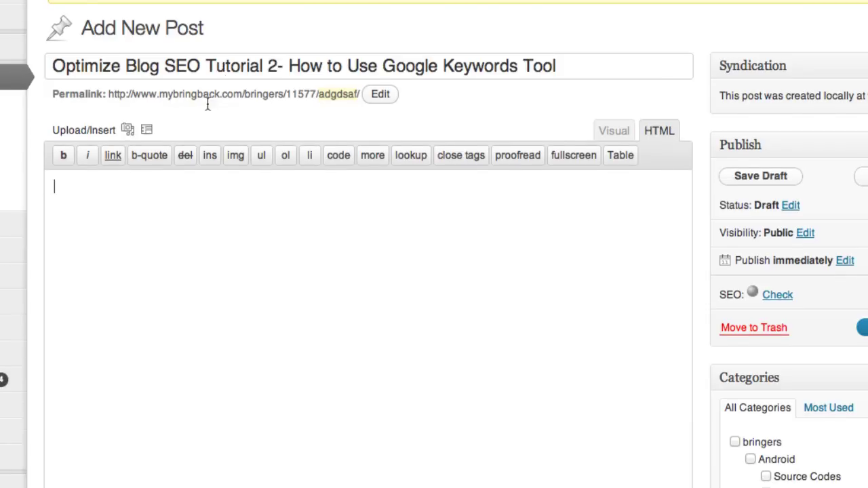
Review the keyword phrases "Blog SEO", "SEO Tutorial", "Google Keywords Tool" and "Keywords Tool" by highlighting each in the post title
{"action": "left_click_drag", "start_coordinate": [52, 65], "coordinate": [200, 66]}
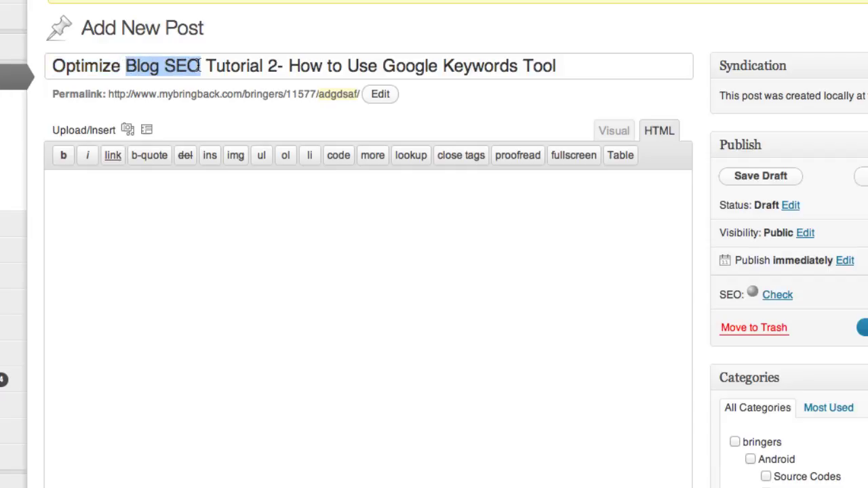
{"action": "left_click", "coordinate": [153, 66]}
{"action": "left_click_drag", "start_coordinate": [165, 66], "coordinate": [263, 63]}
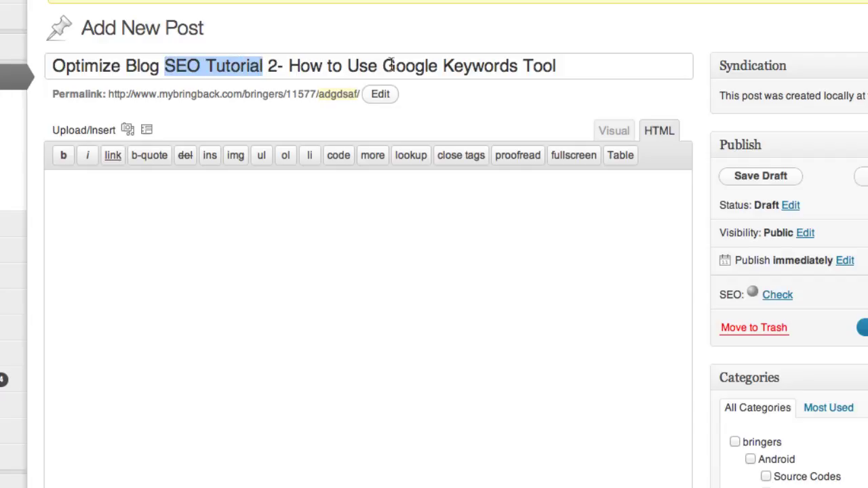
{"action": "left_click_drag", "start_coordinate": [383, 65], "coordinate": [568, 66]}
{"action": "key", "text": "super+c"}
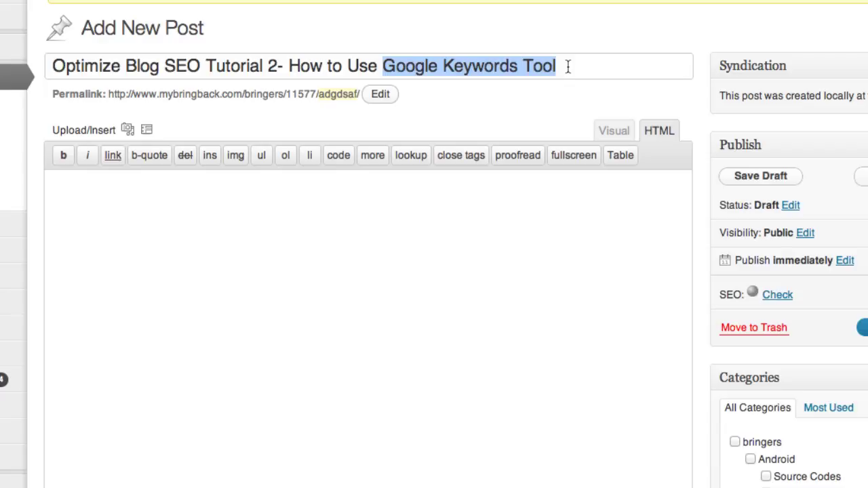
{"action": "key", "text": "Right"}
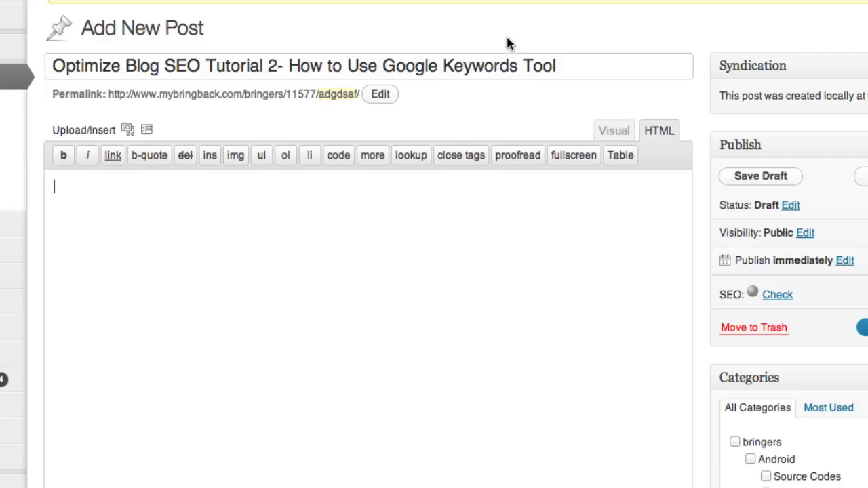
{"action": "left_click_drag", "start_coordinate": [442, 65], "coordinate": [555, 65]}
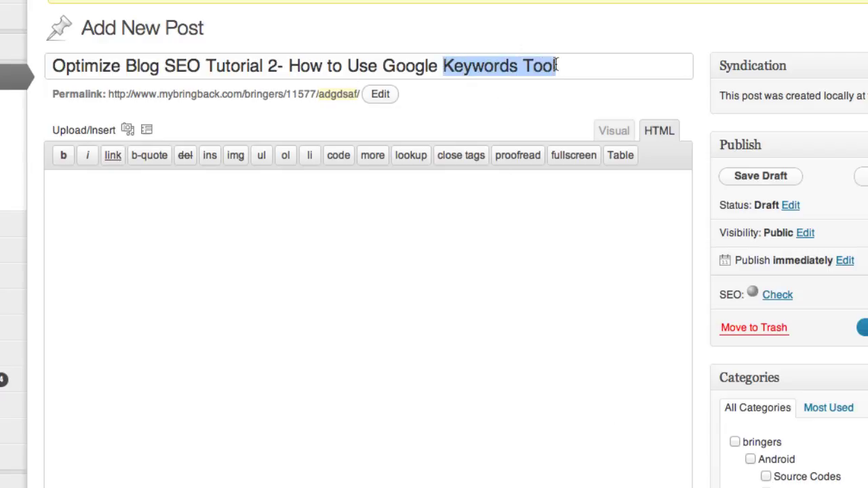
{"action": "left_click_drag", "start_coordinate": [382, 66], "coordinate": [582, 64]}
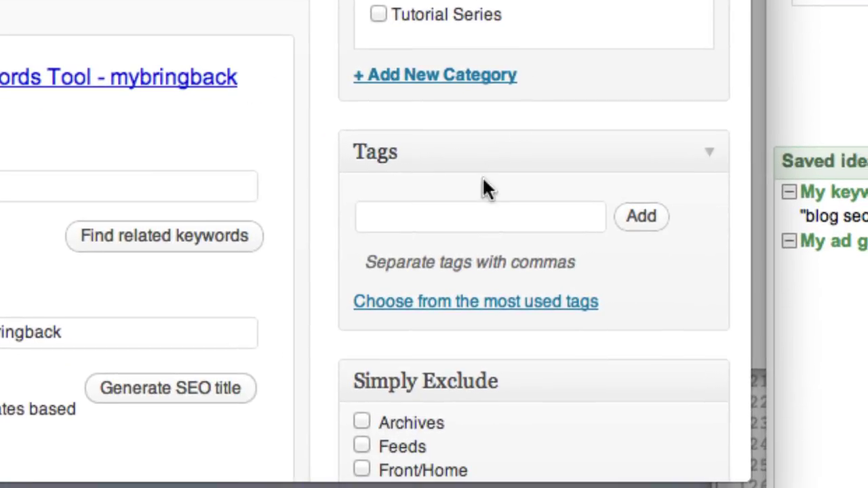
Add the tag "Google Keywords Tool" to the WordPress post
{"action": "left_click", "coordinate": [478, 217]}
{"action": "key", "text": "super+v"}
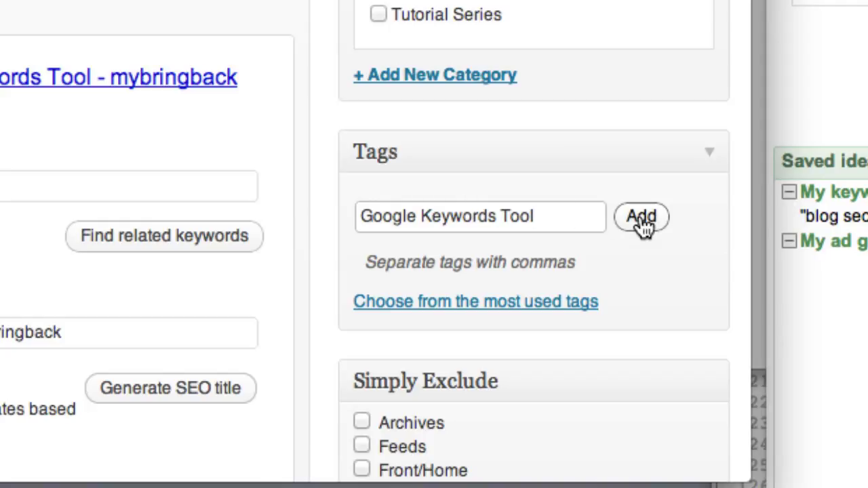
{"action": "left_click", "coordinate": [640, 219]}
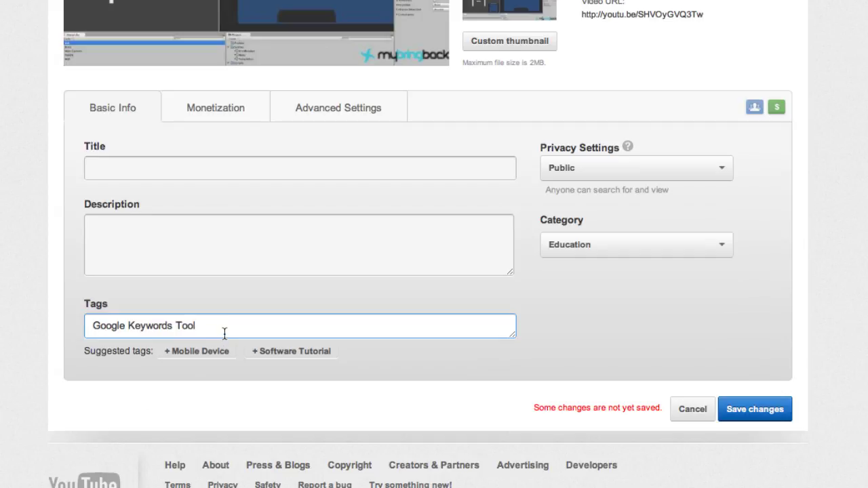
Switch to the YouTube video's edit page and enter "Google Keywords Tool" as a comma-separated tag, then return to the WordPress post
{"action": "type", "text": ","}
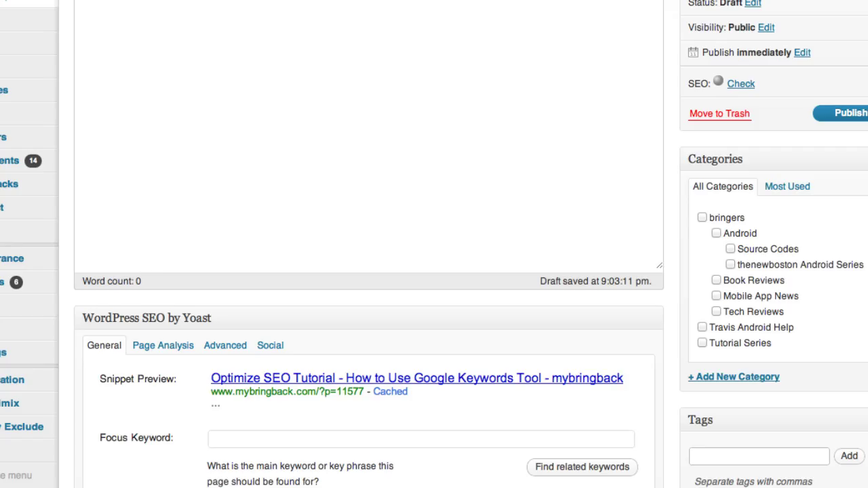
{"action": "key", "text": "ctrl+v"}
{"action": "key", "text": "Return"}
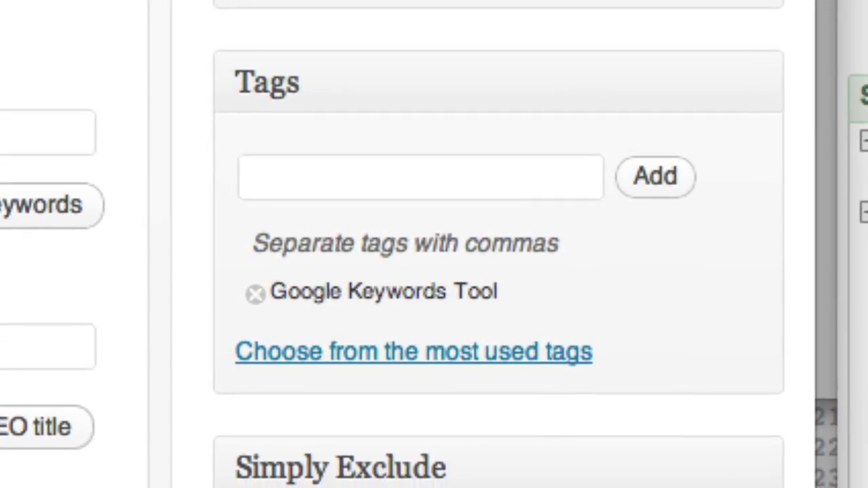
Add the tags "Blog SEO", "Optimize" and "SEO Tutorial" to the WordPress post
{"action": "left_click", "coordinate": [299, 171]}
{"action": "type", "text": "Blog SEO"}
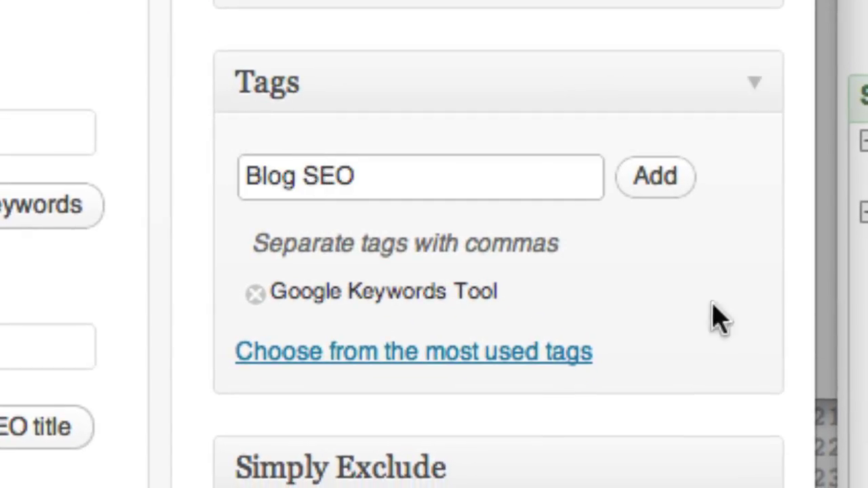
{"action": "left_click", "coordinate": [657, 192]}
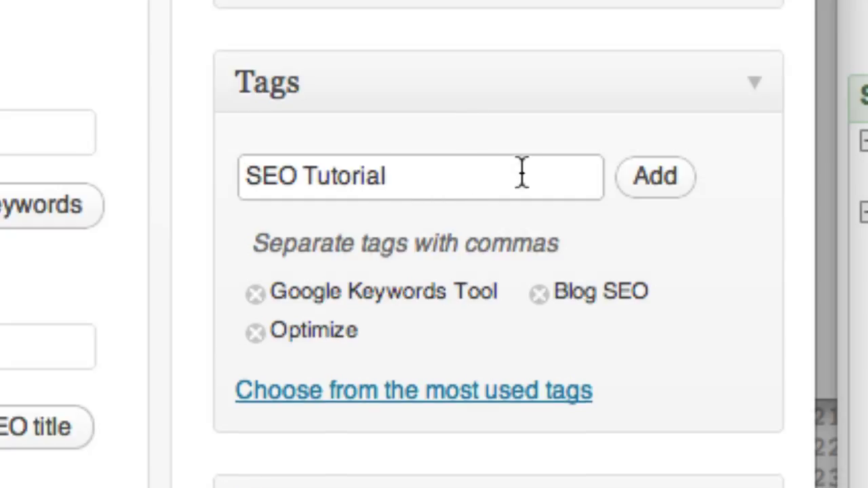
{"action": "left_click", "coordinate": [623, 191]}
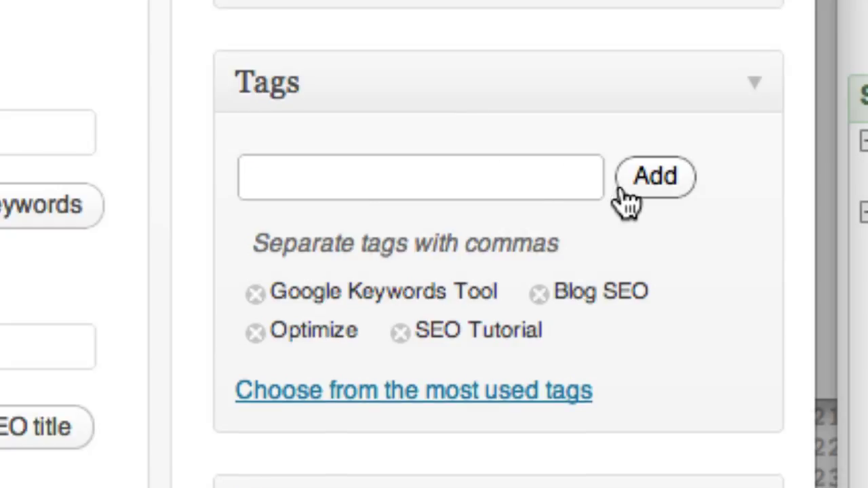